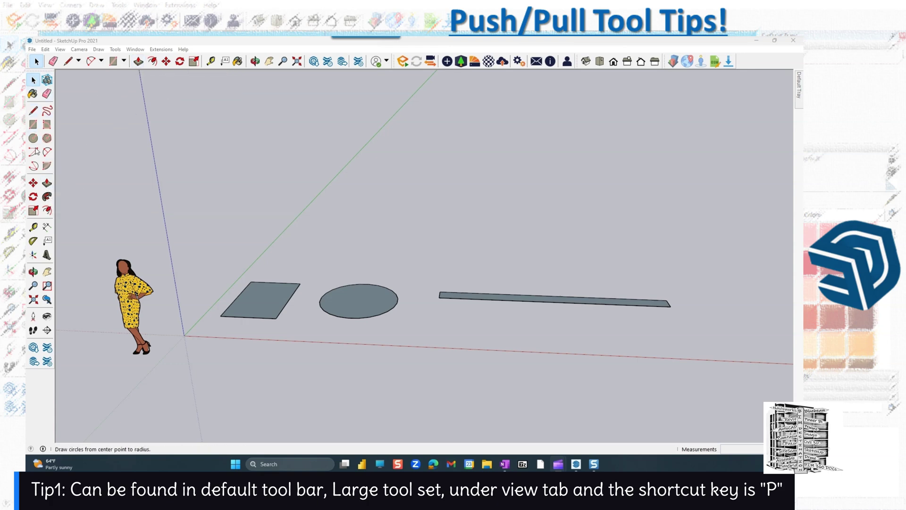
Bring up the toolbar list and the modelling-tools list, then dismiss them.
click(748, 65)
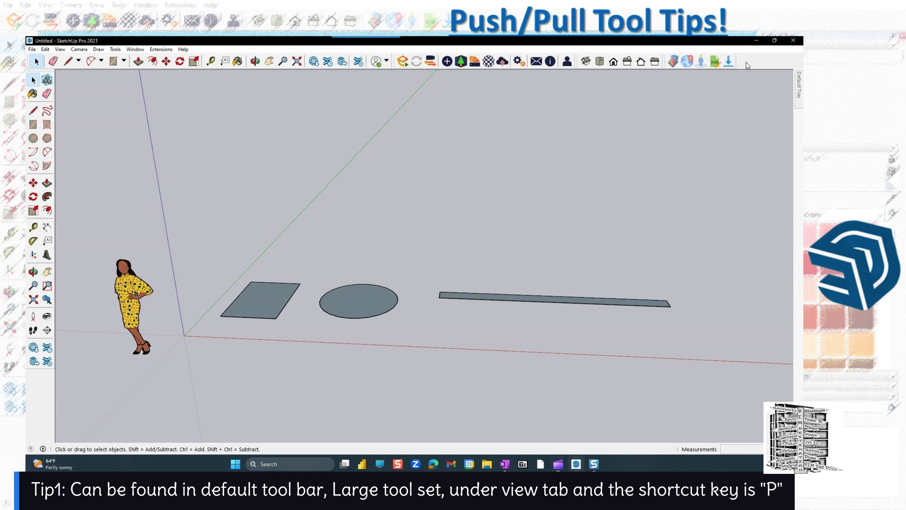
right_click(747, 65)
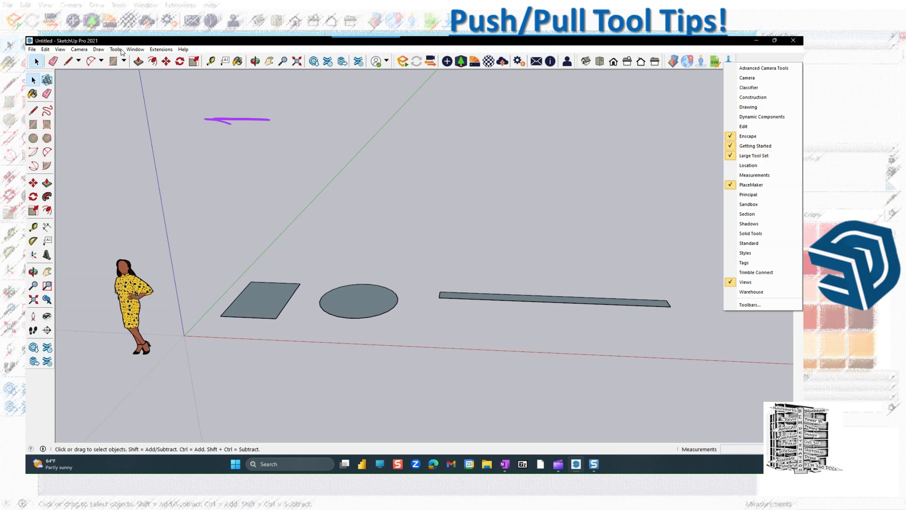
click(121, 51)
click(121, 51)
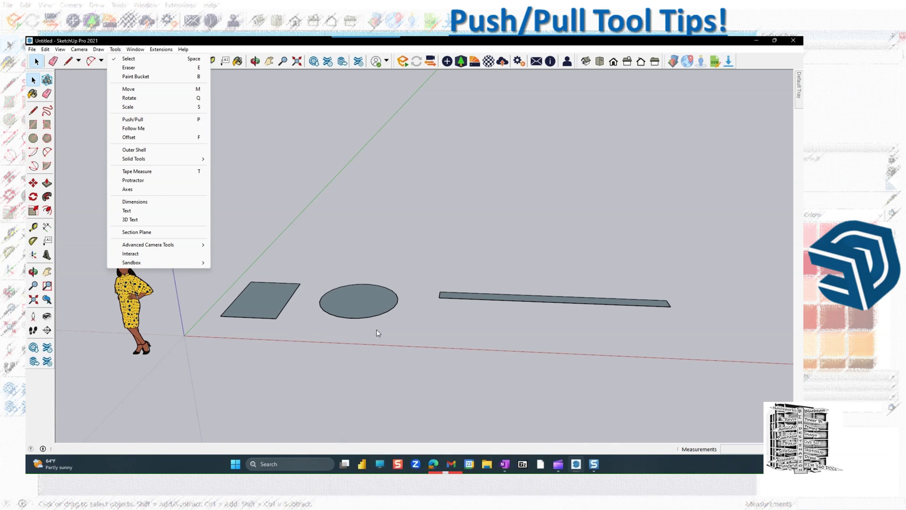
click(284, 230)
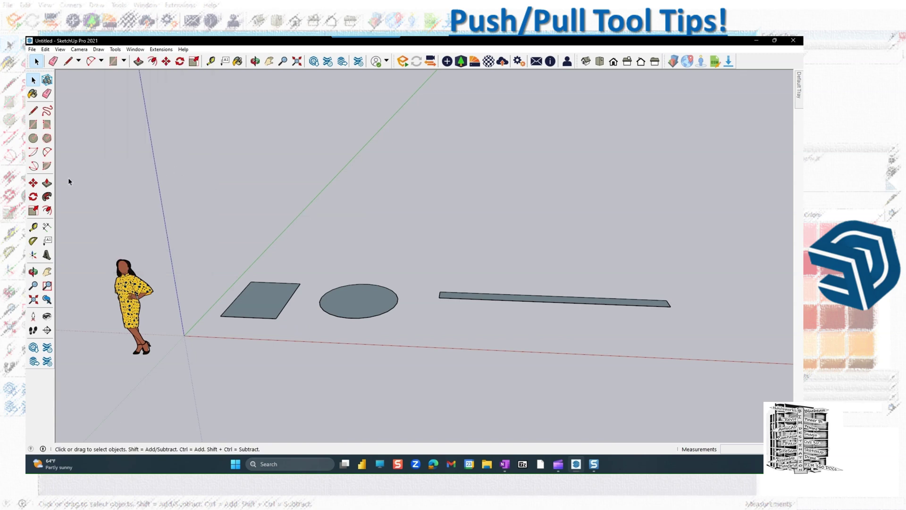
Push/pull the rectangle up into a box about 6' 10 1/8" high, after cancelling a first attempt.
click(47, 183)
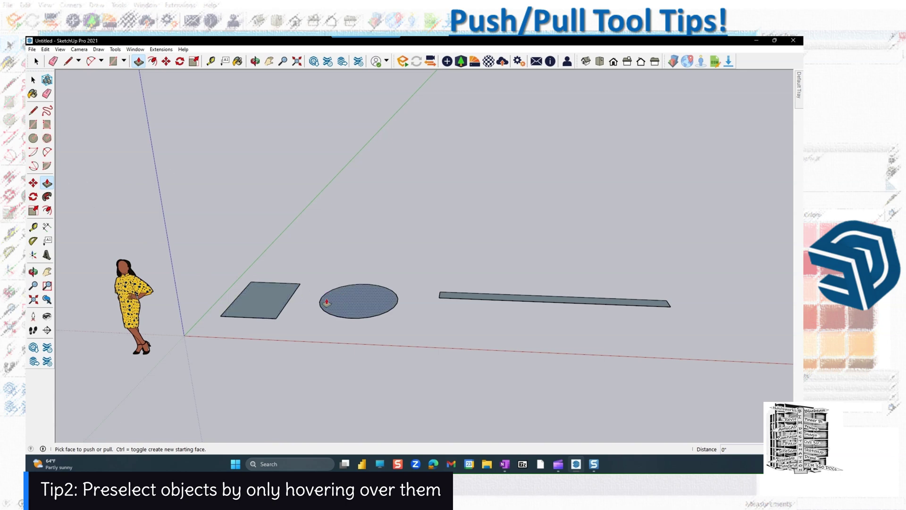
click(266, 302)
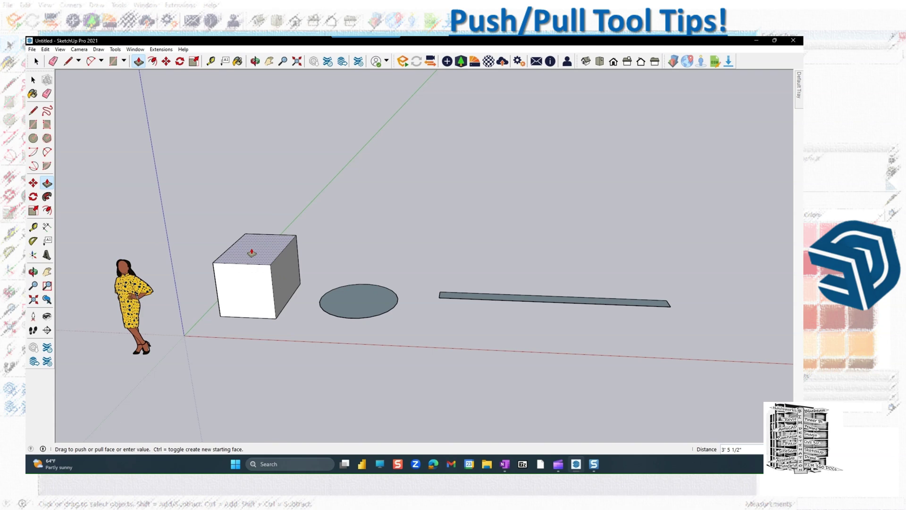
key(Escape)
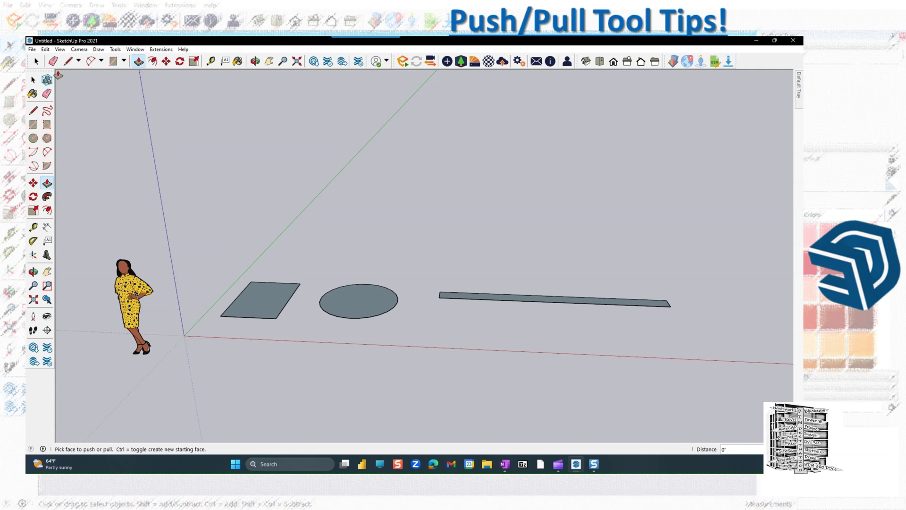
click(33, 80)
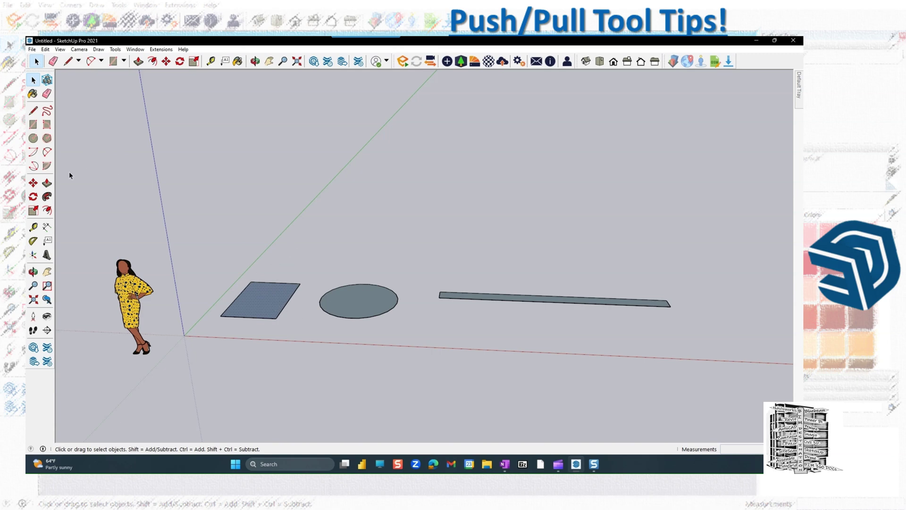
click(47, 183)
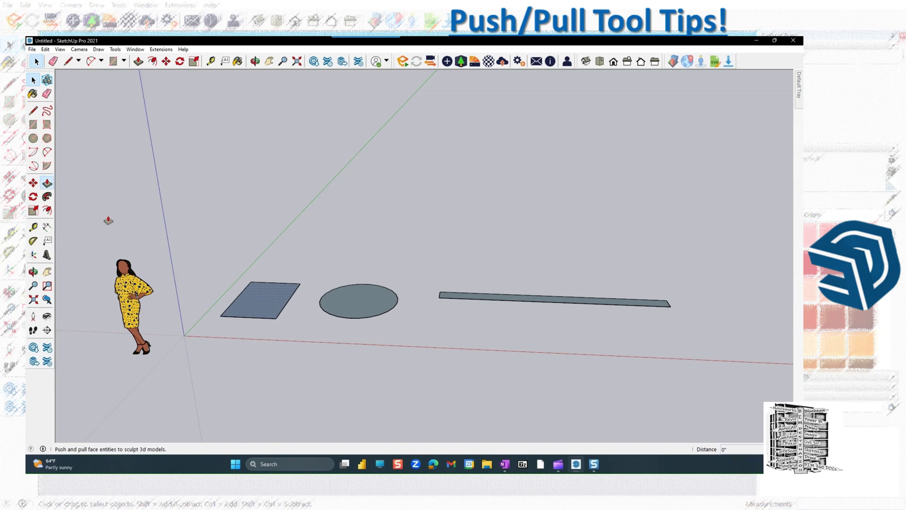
click(262, 289)
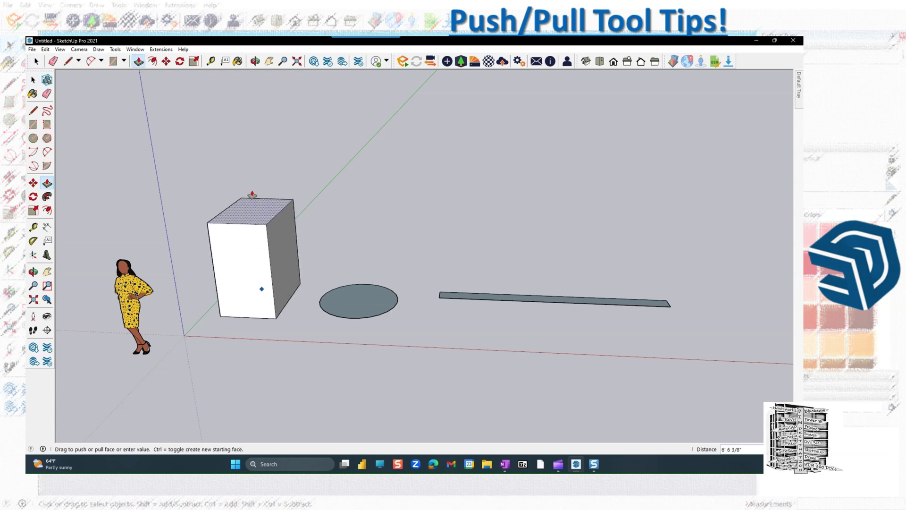
click(251, 192)
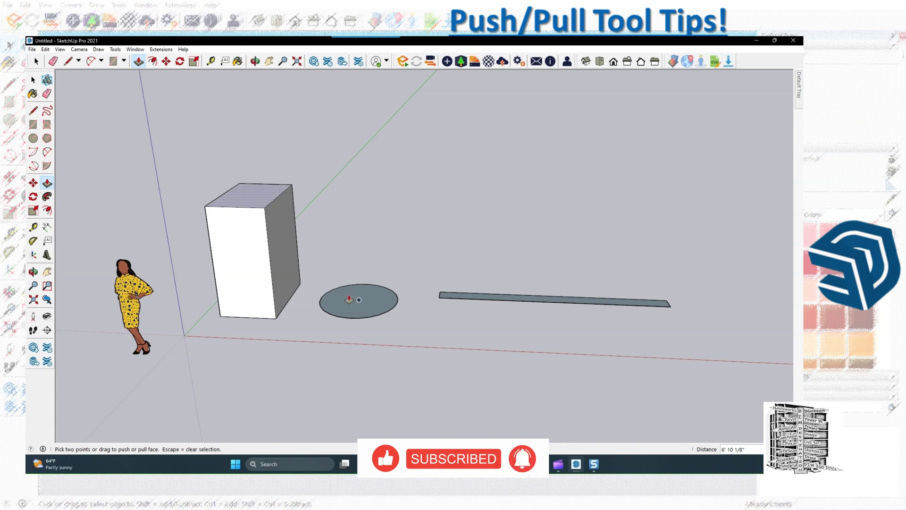
key(space)
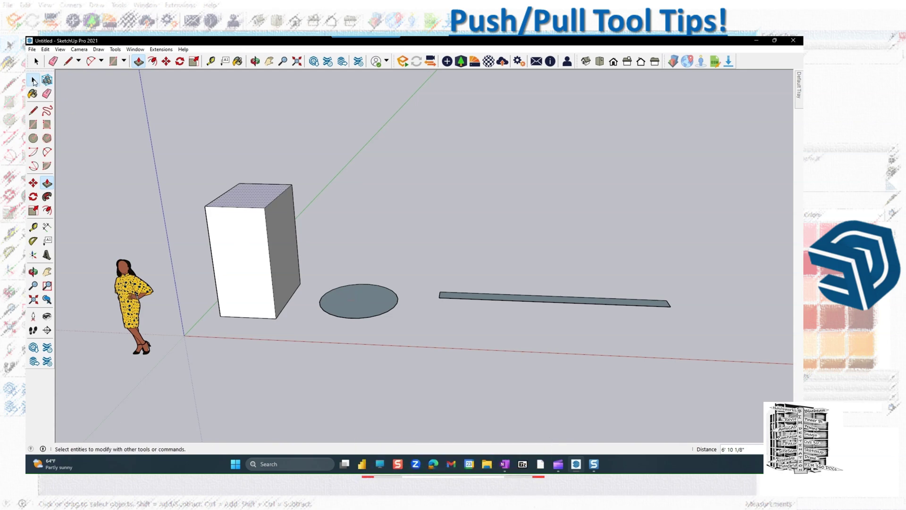
Push/pull the circle into a cylinder with an exact typed height of 6'.
click(376, 303)
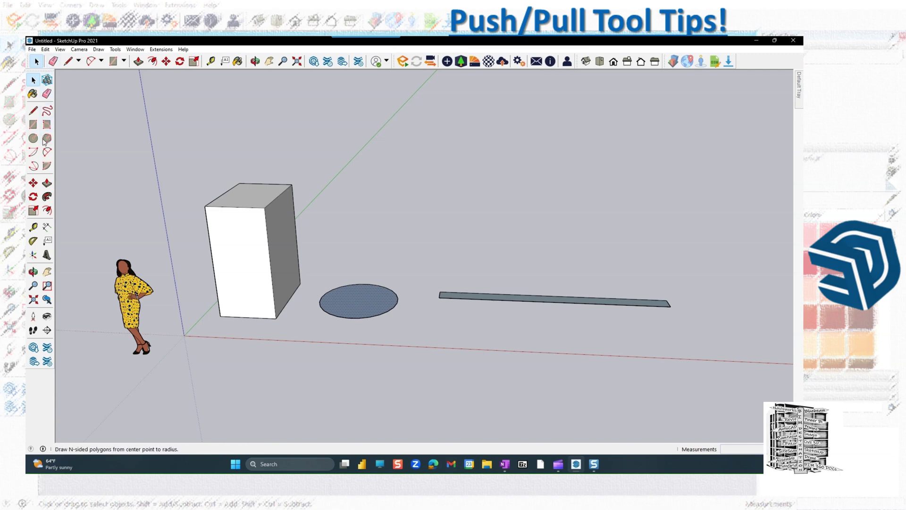
key(p)
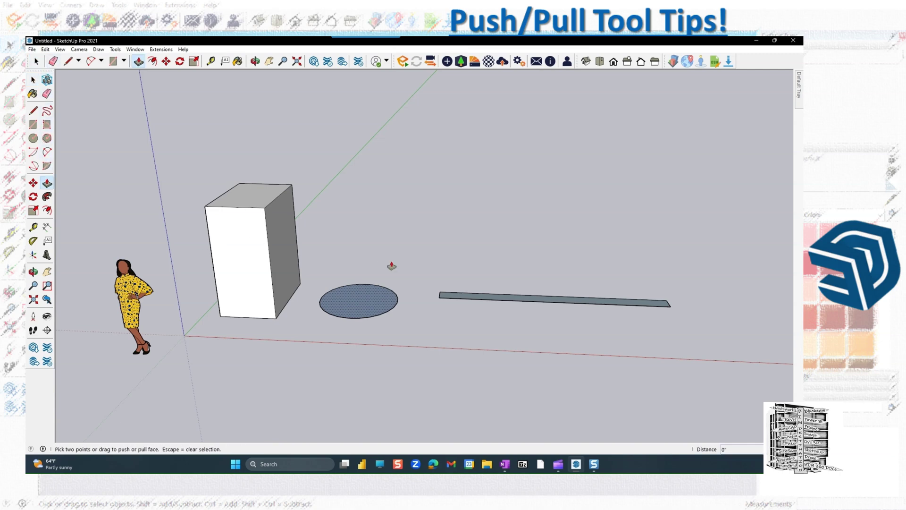
click(374, 301)
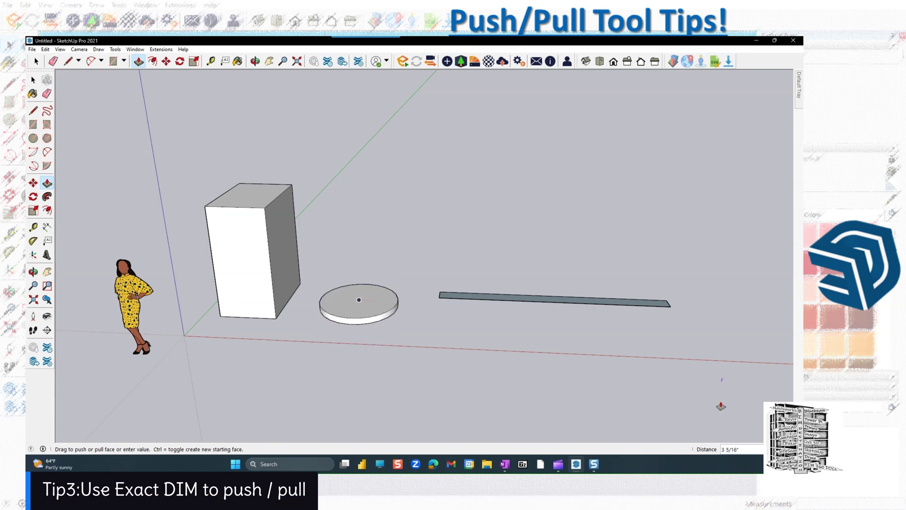
click(483, 372)
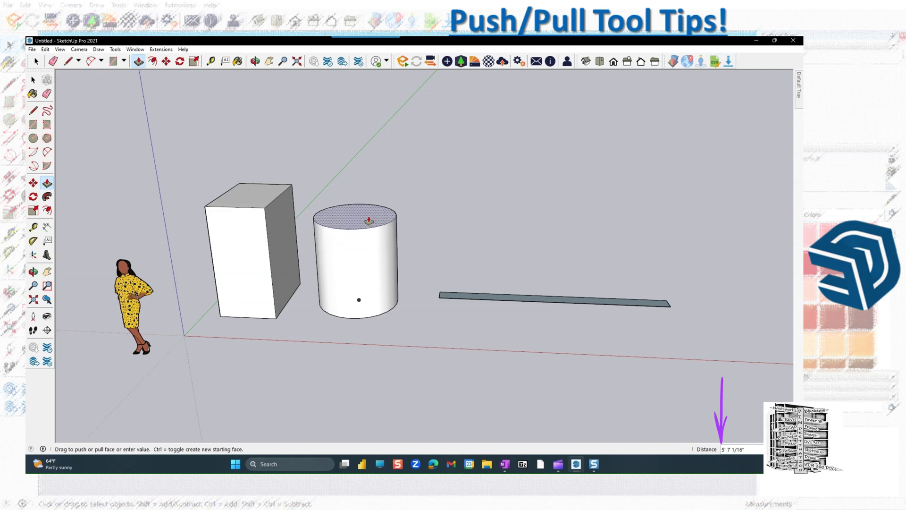
key(BackSpace)
text(6')
key(Return)
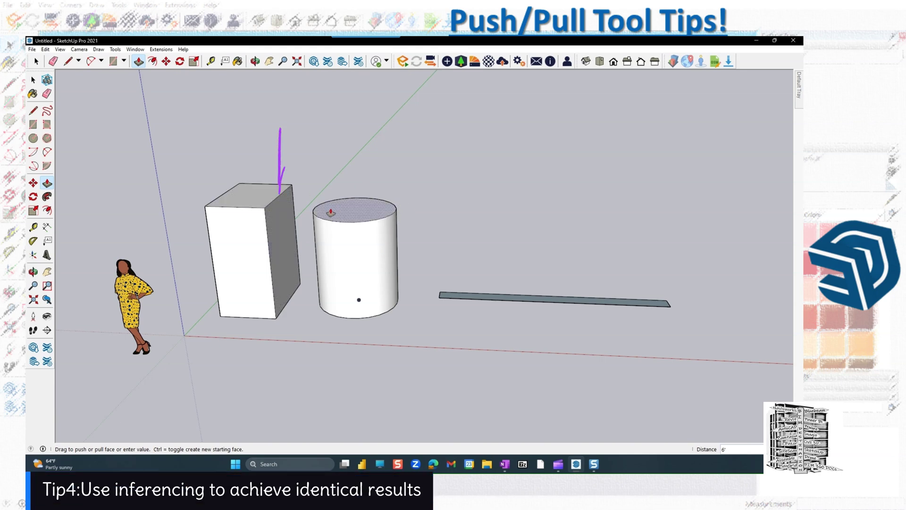
Raise the cylinder's top face to match the box's top height by inference.
click(331, 213)
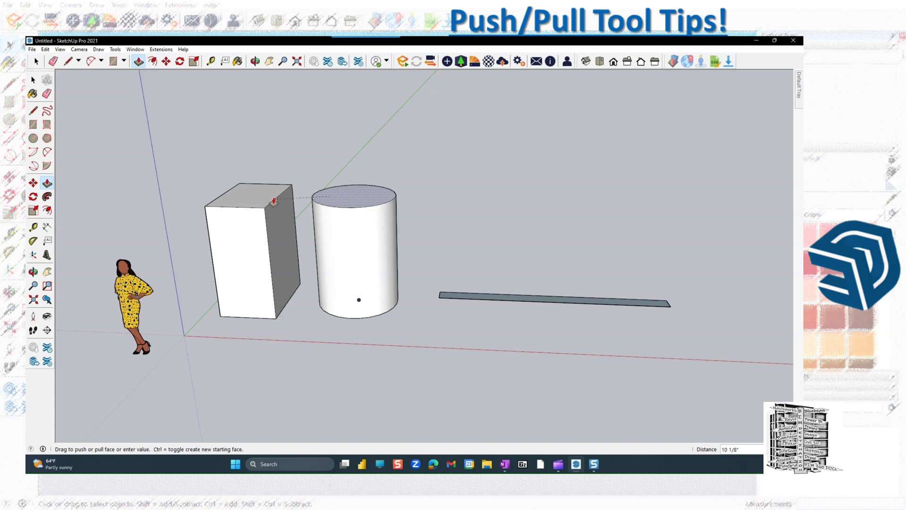
click(274, 200)
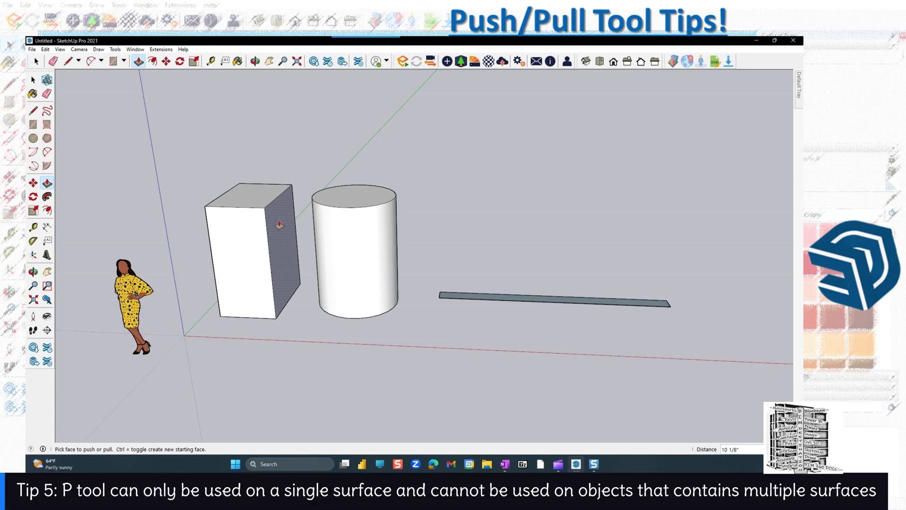
click(242, 250)
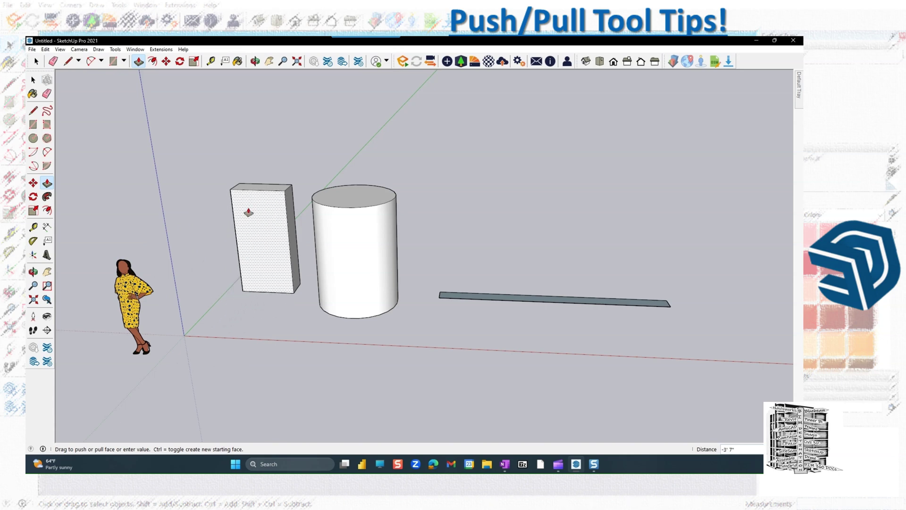
click(239, 240)
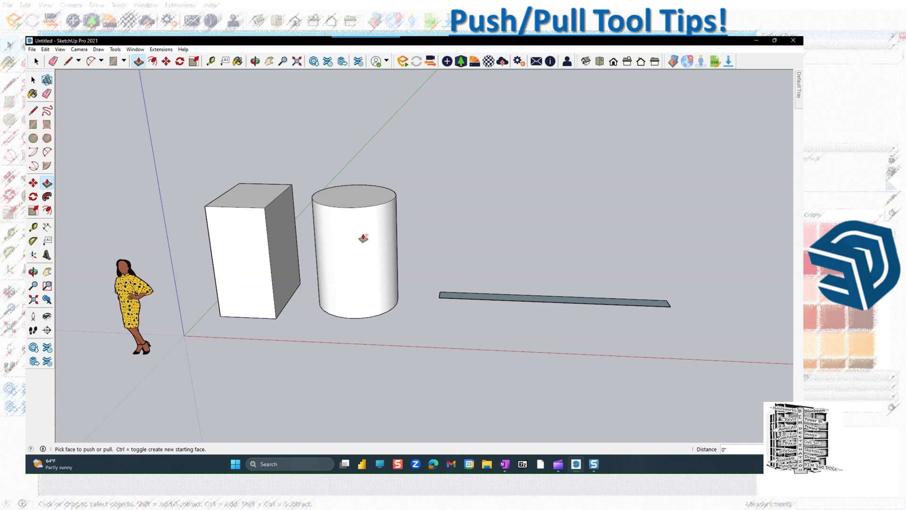
Pull the thin slab up into an 8' tall wall.
click(476, 285)
drag(476, 285, 480, 157)
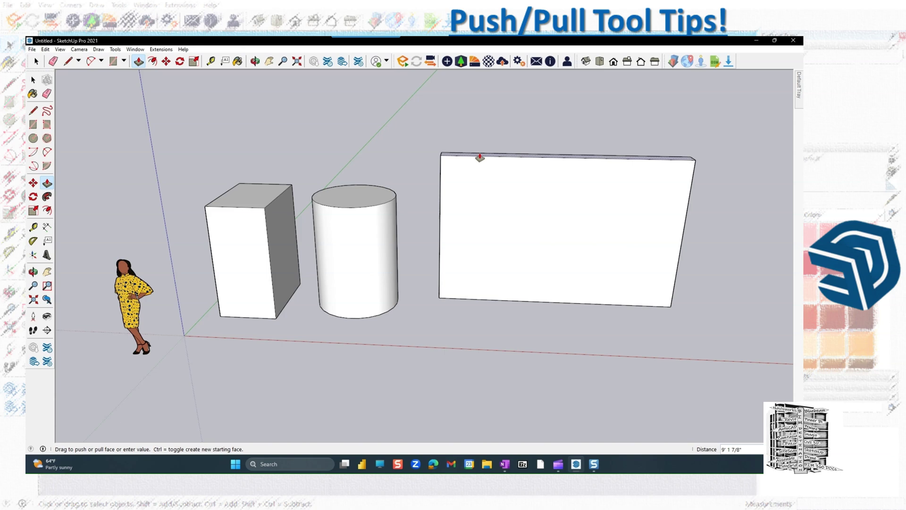
text(8)
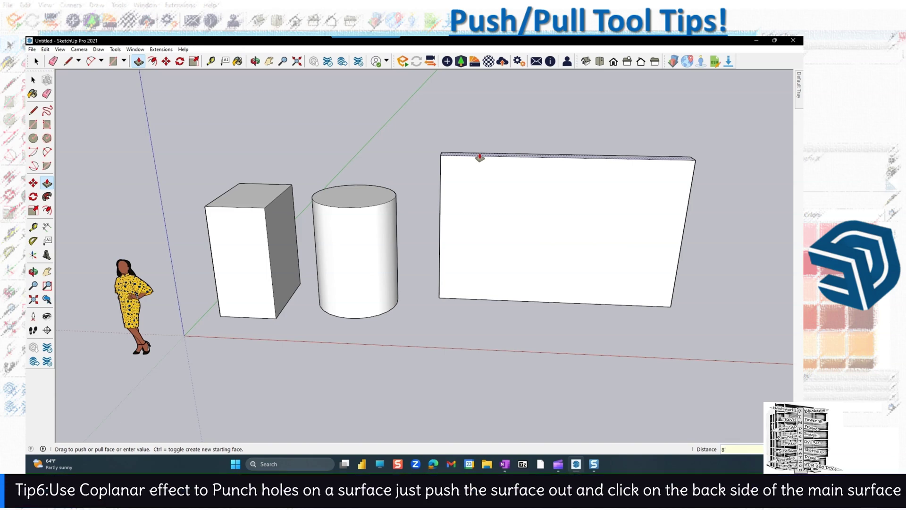
key(Return)
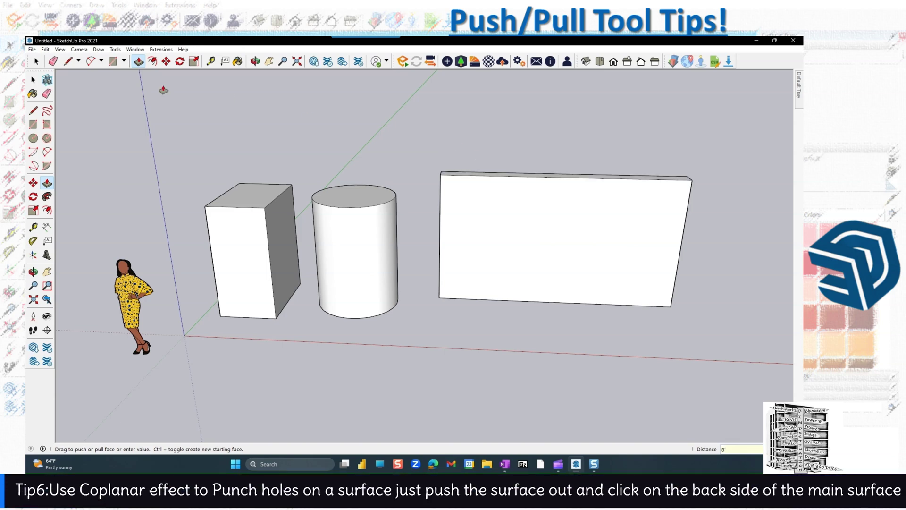
Draw a small rectangle near the wall's upper-left corner.
click(33, 125)
click(455, 205)
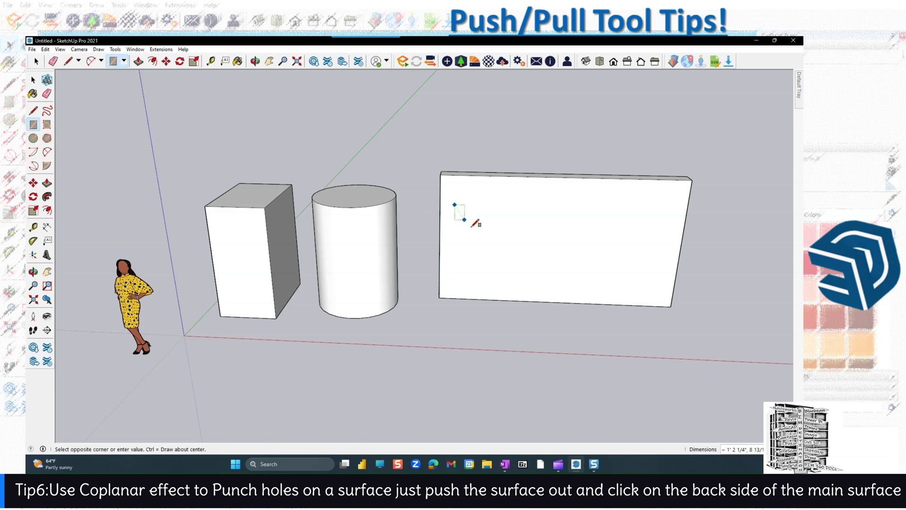
click(505, 246)
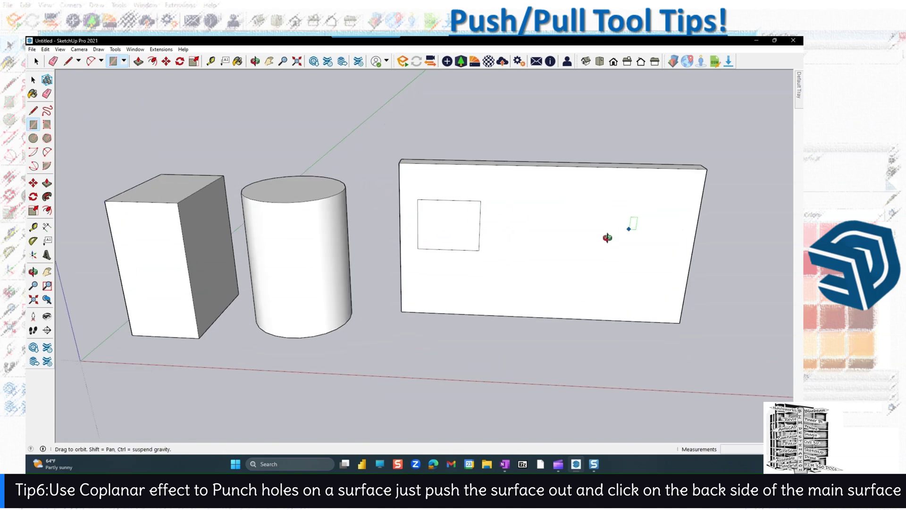
middle_drag(603, 239, 561, 254)
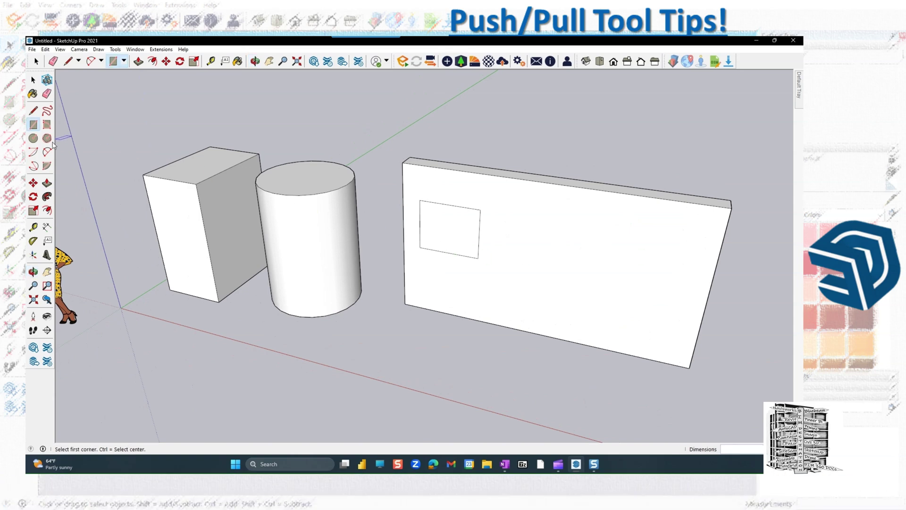
click(47, 184)
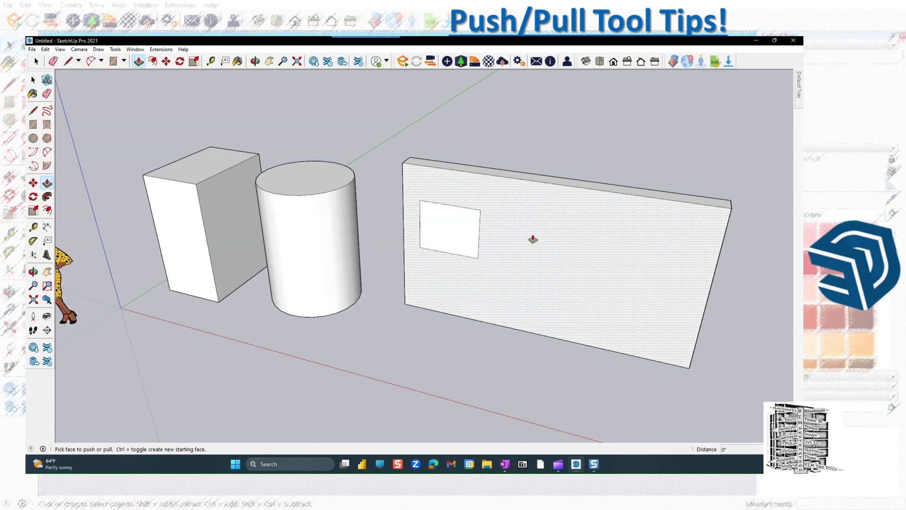
Push the small rectangle through the wall's thickness, leaving a clear window hole.
click(464, 239)
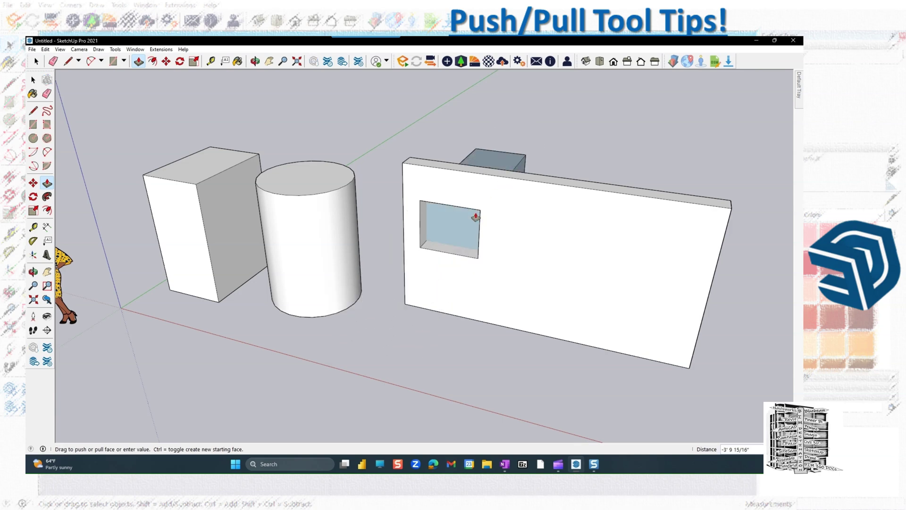
key(Escape)
middle_drag(566, 279, 239, 261)
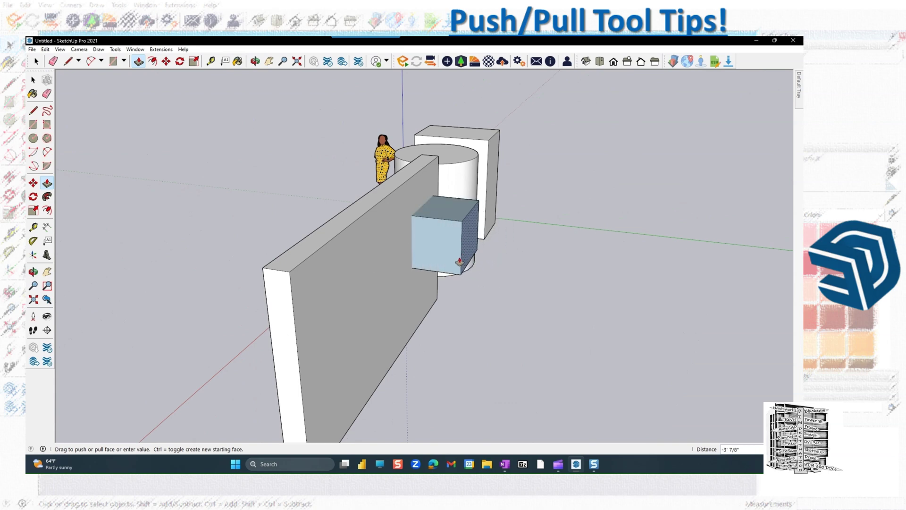
click(391, 276)
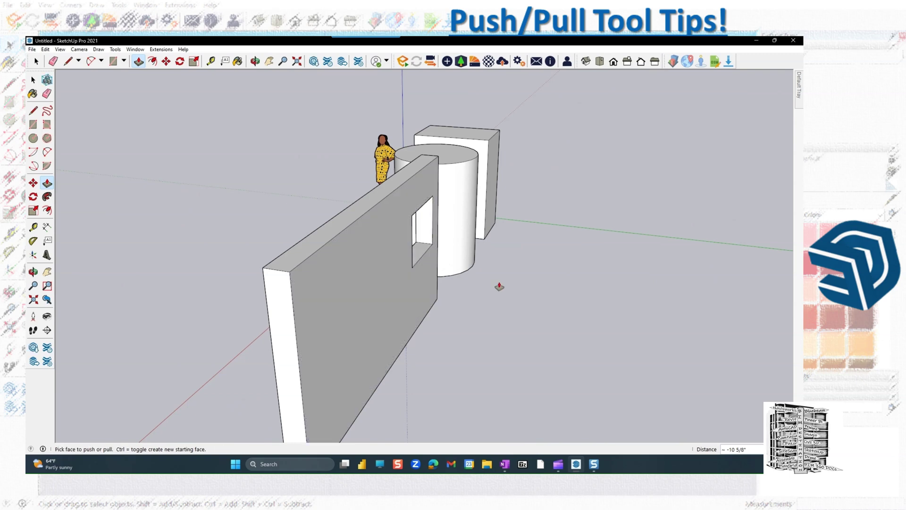
middle_drag(496, 286, 621, 286)
middle_drag(468, 313, 573, 320)
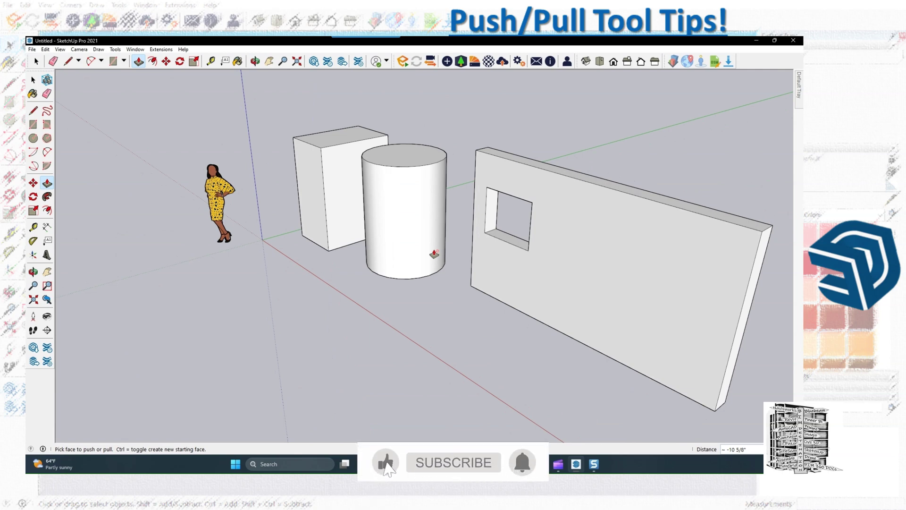
Draw a wider rectangle on the wall, lower and right of the first opening.
click(34, 125)
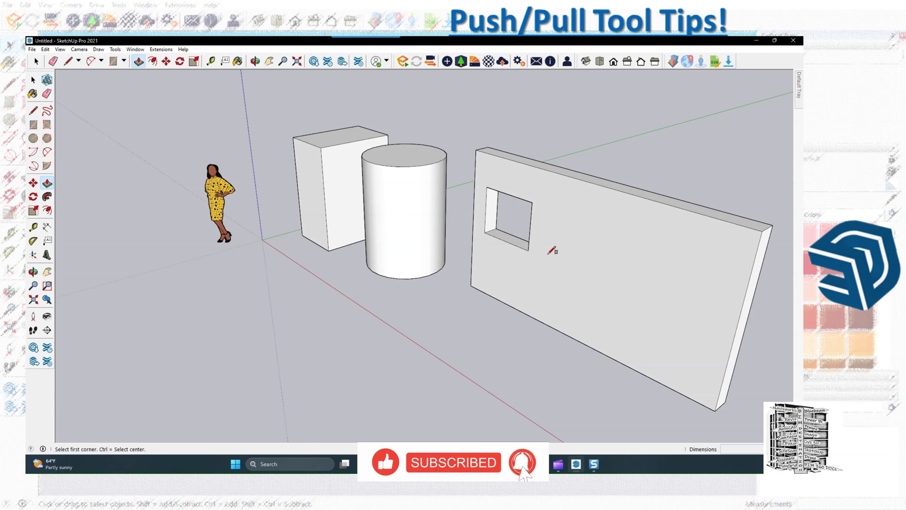
click(578, 252)
click(639, 324)
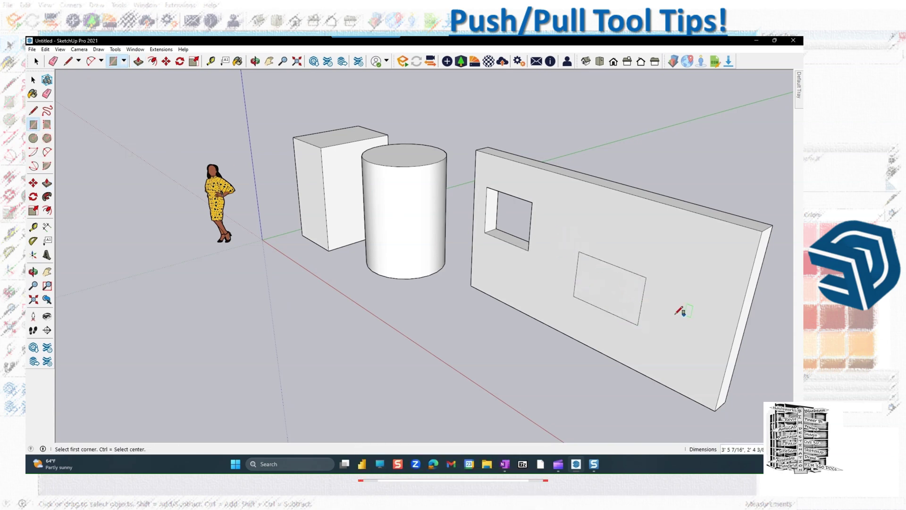
Push the new rectangle through the wall to cut a second opening.
click(47, 183)
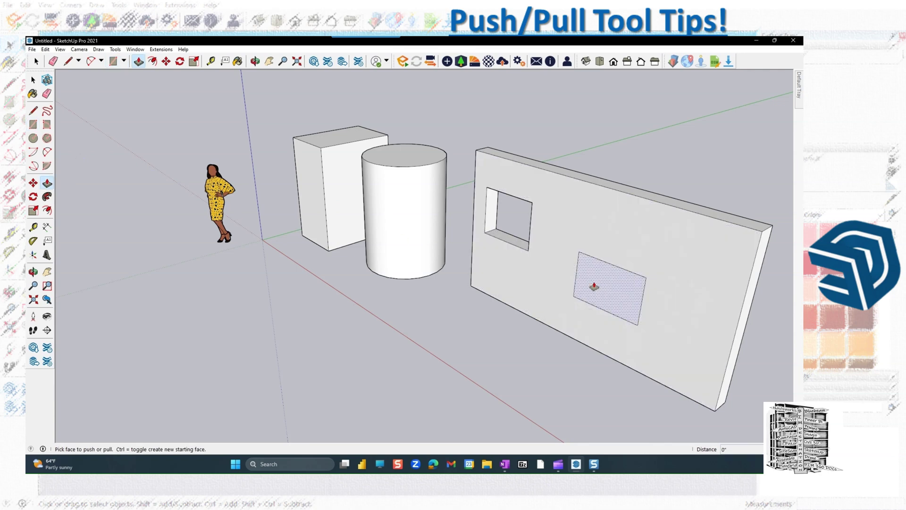
drag(596, 287, 633, 298)
middle_drag(633, 297, 416, 299)
drag(416, 299, 386, 302)
middle_drag(364, 313, 635, 314)
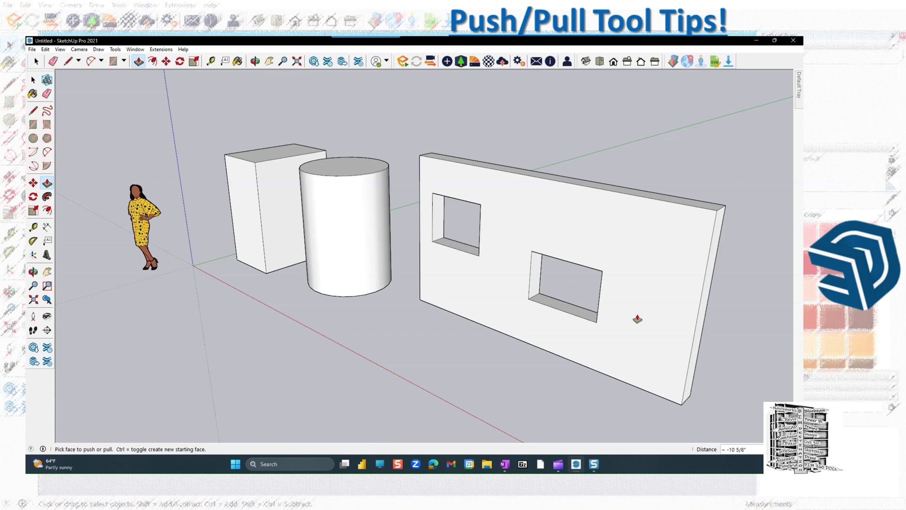
Pull the wall face out into a deep block, then push it back -7' to a thicker wall.
click(641, 237)
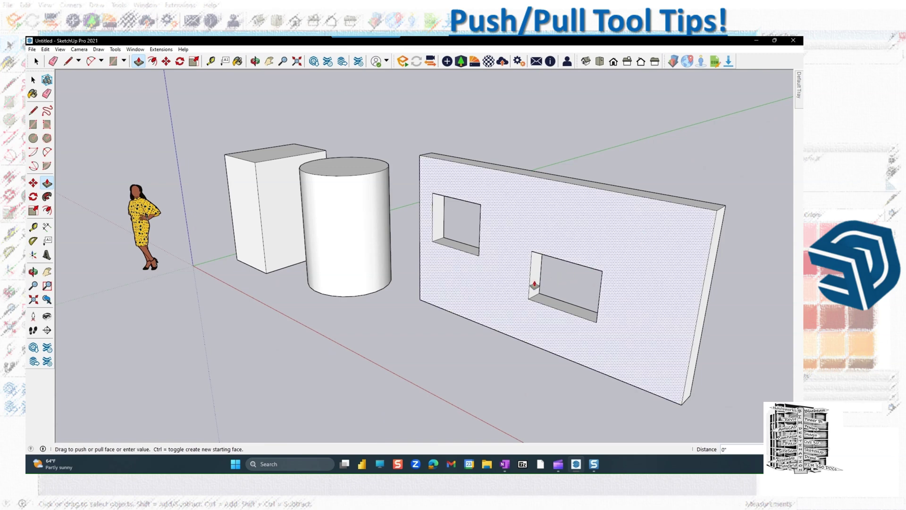
click(494, 269)
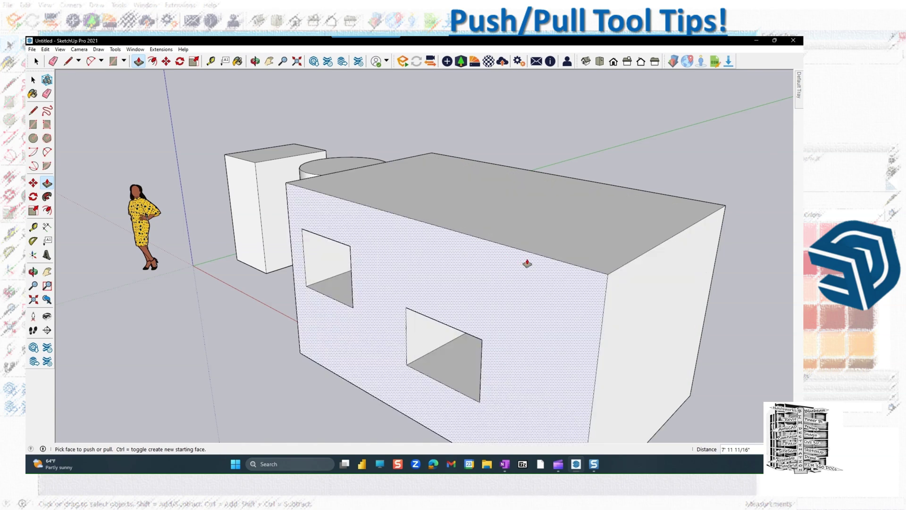
click(546, 283)
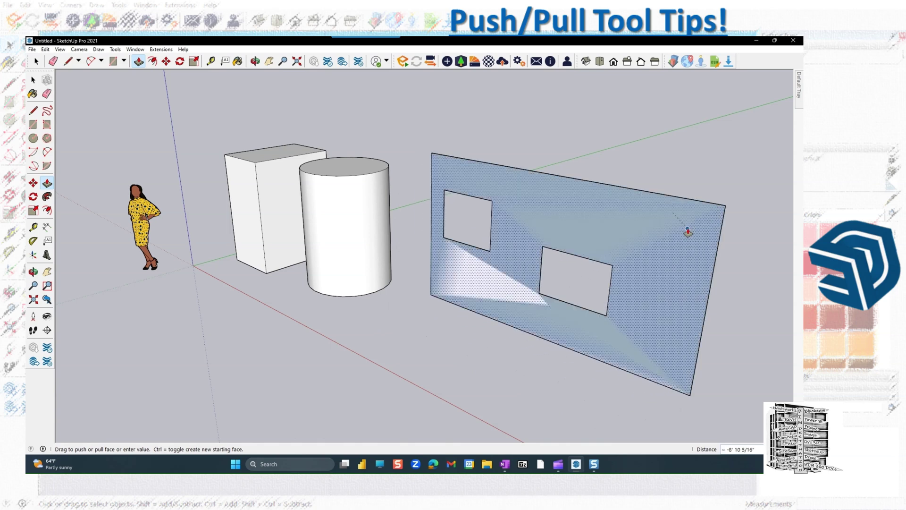
click(688, 232)
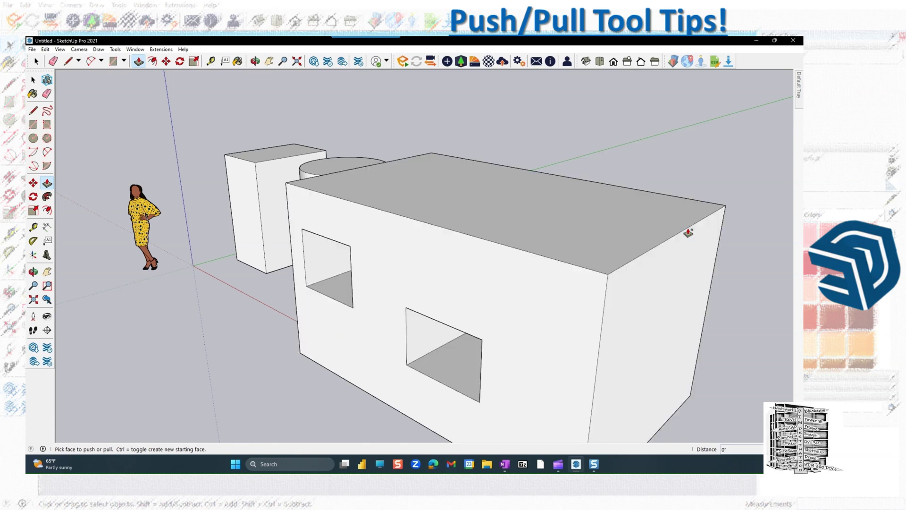
click(538, 344)
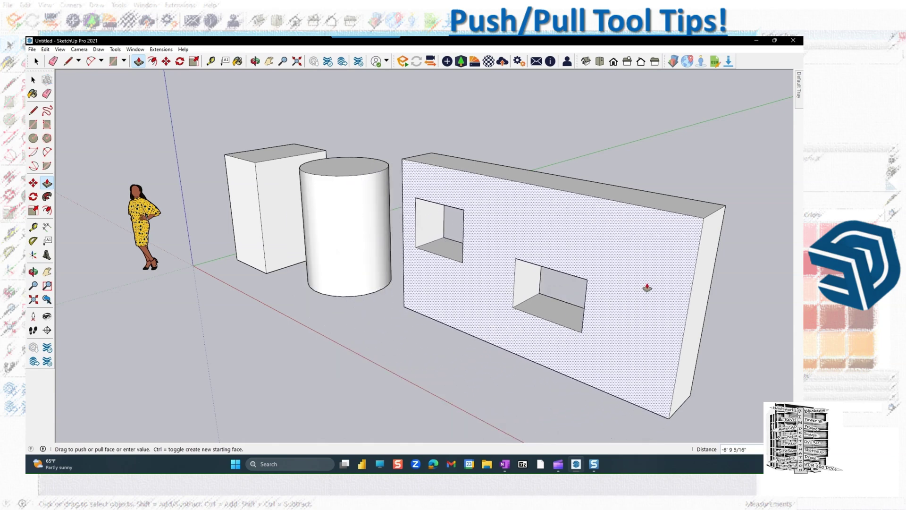
key(Return)
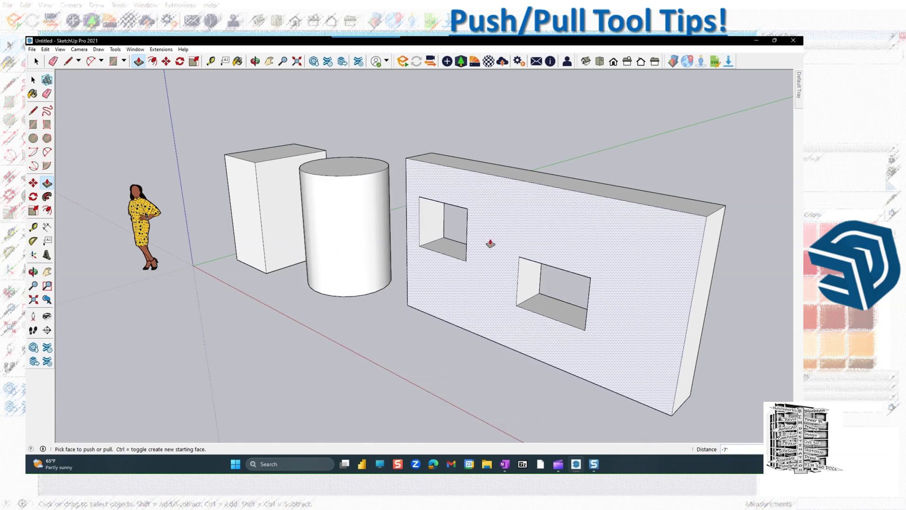
key(Escape)
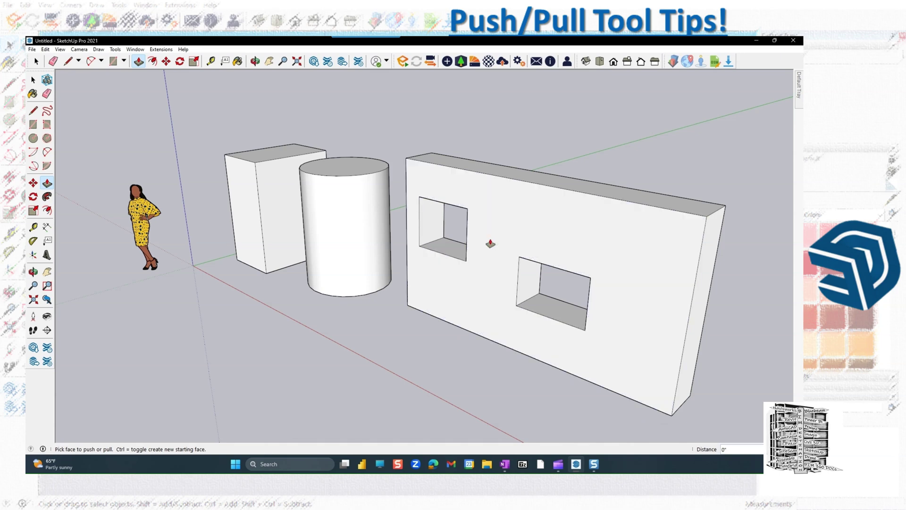
click(34, 111)
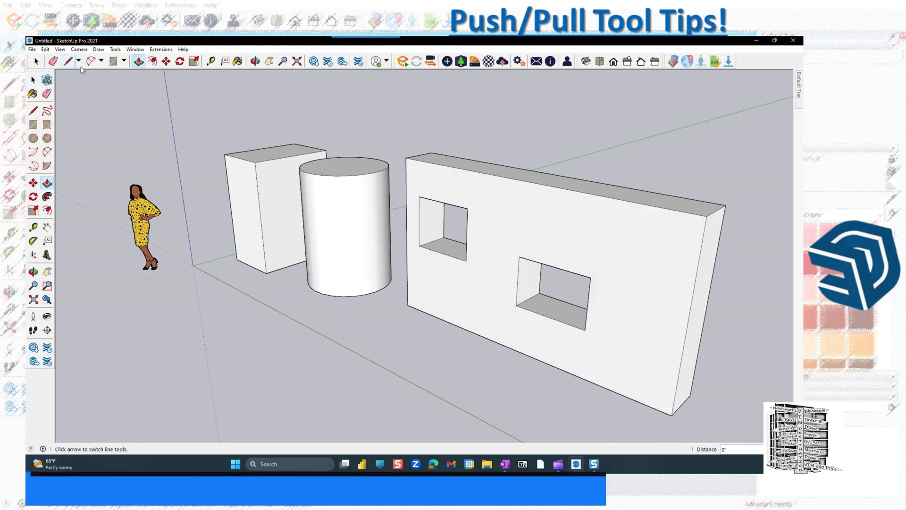
Draw a closed five-corner notched flag outline with lines on the wall face between the openings.
click(38, 112)
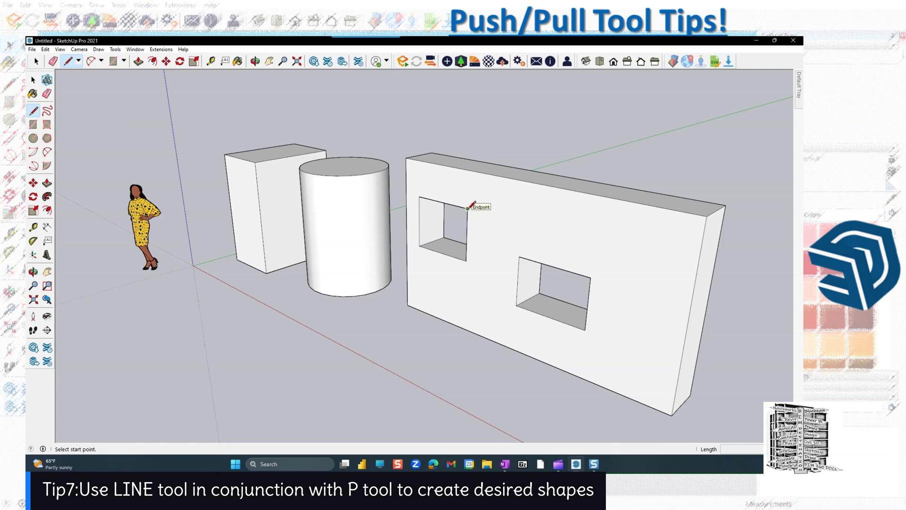
click(539, 201)
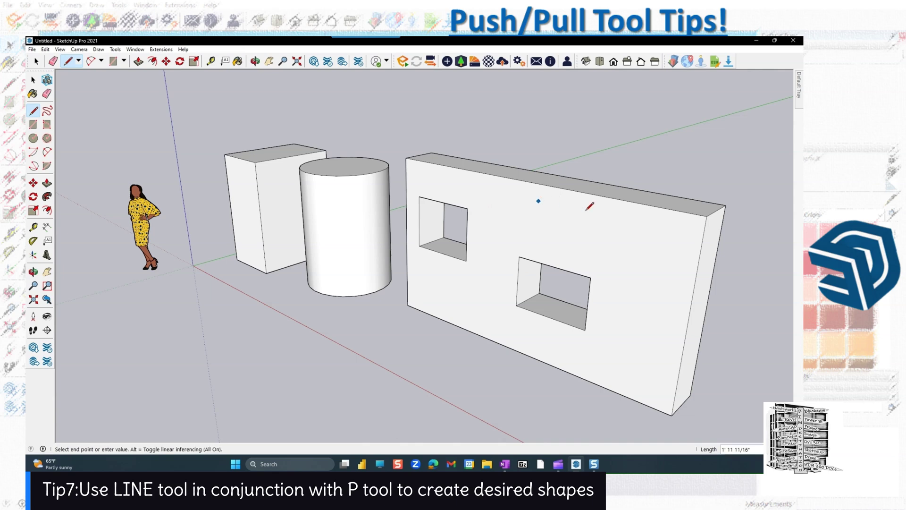
click(588, 238)
click(617, 246)
click(604, 265)
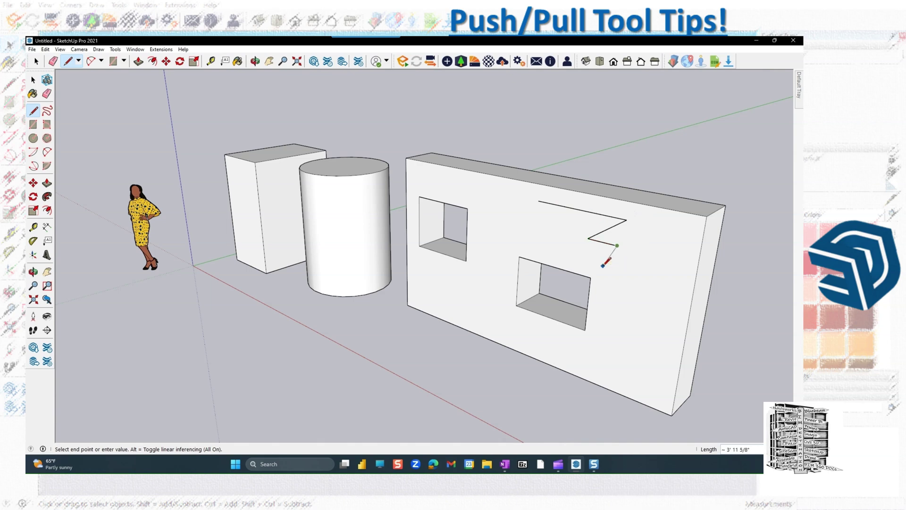
click(539, 248)
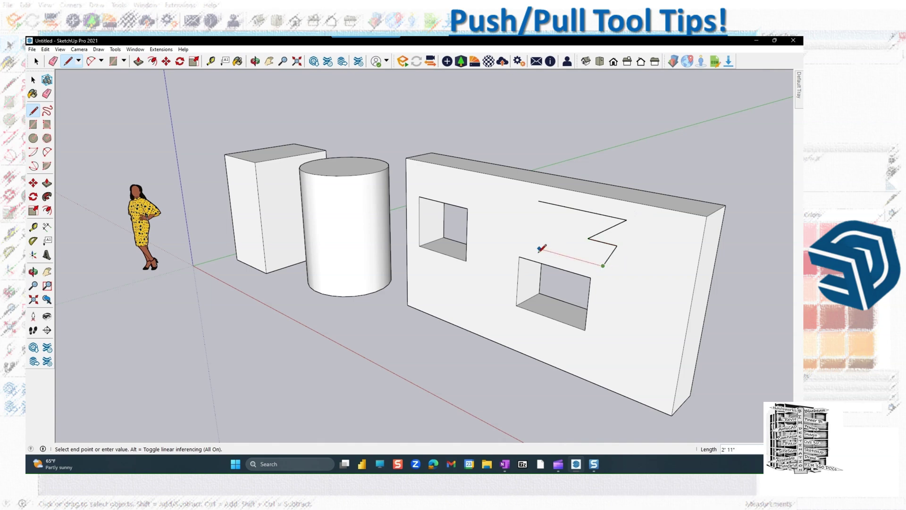
click(539, 200)
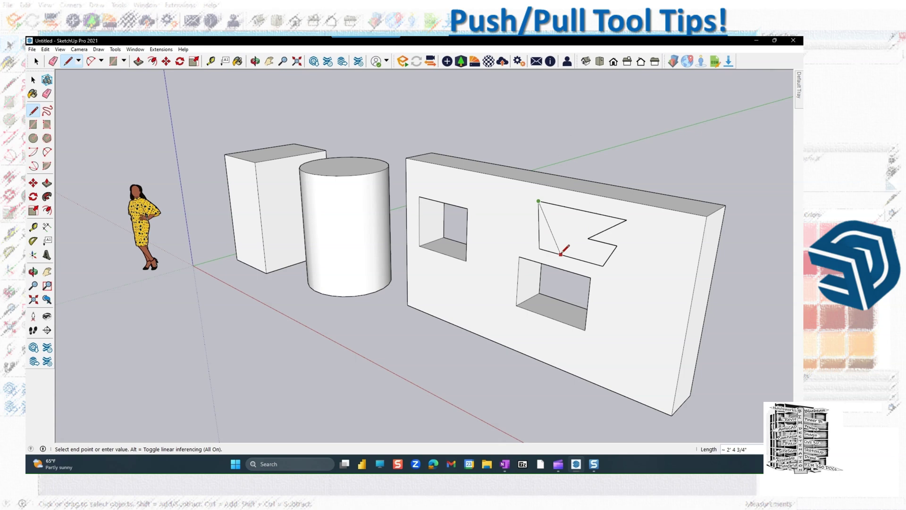
key(Escape)
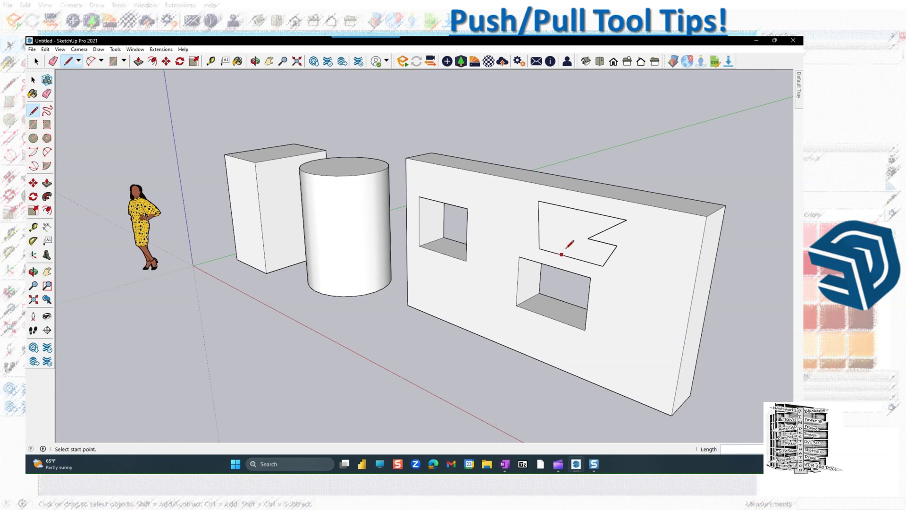
click(46, 183)
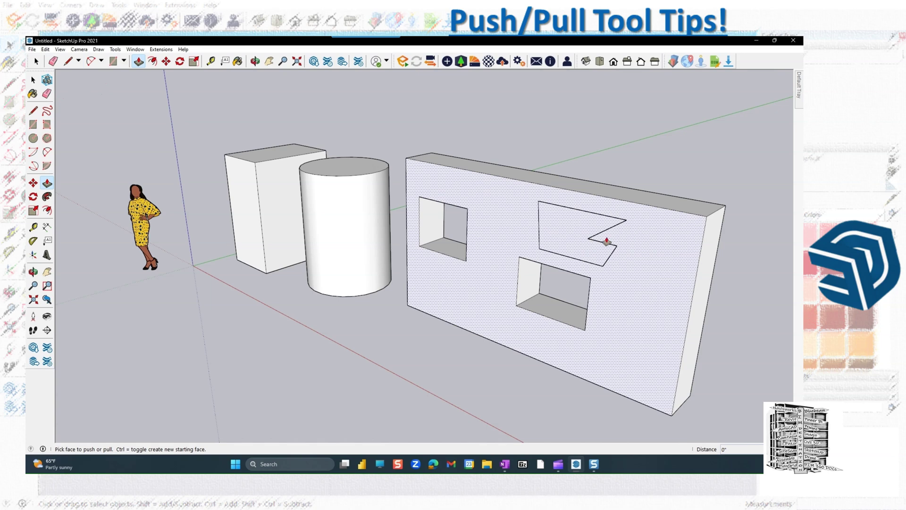
middle_drag(646, 250, 705, 227)
key(p)
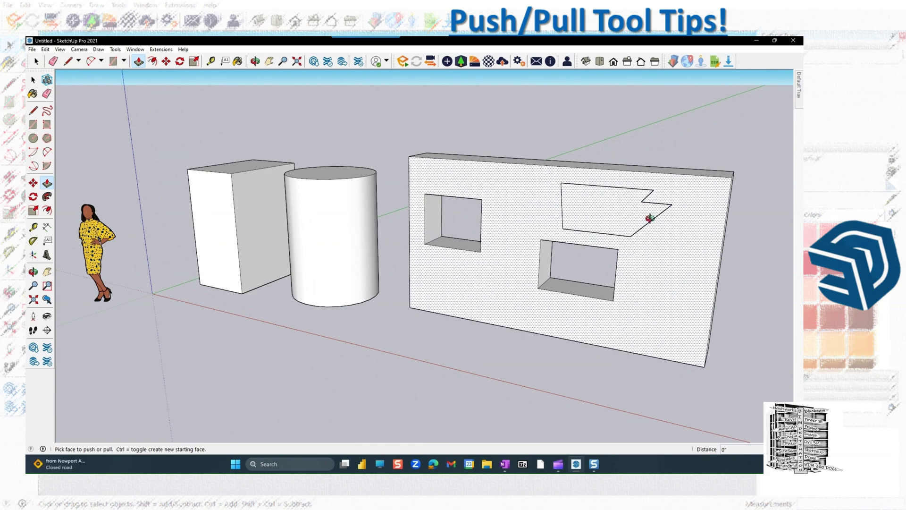
middle_drag(651, 218, 427, 222)
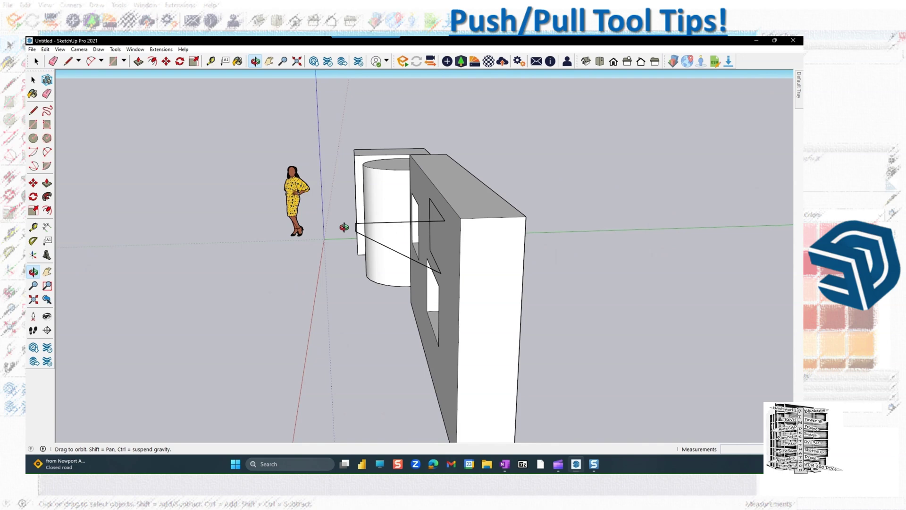
drag(344, 227, 352, 228)
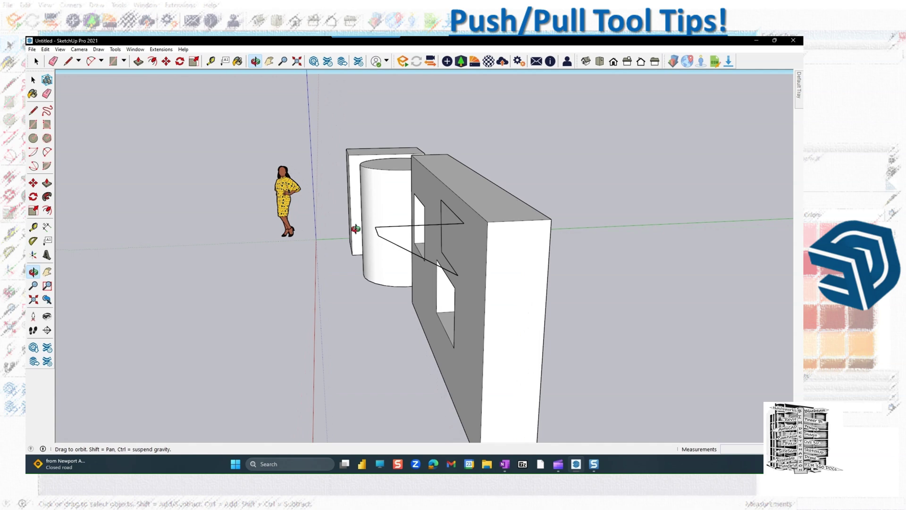
drag(355, 229, 533, 252)
key(p)
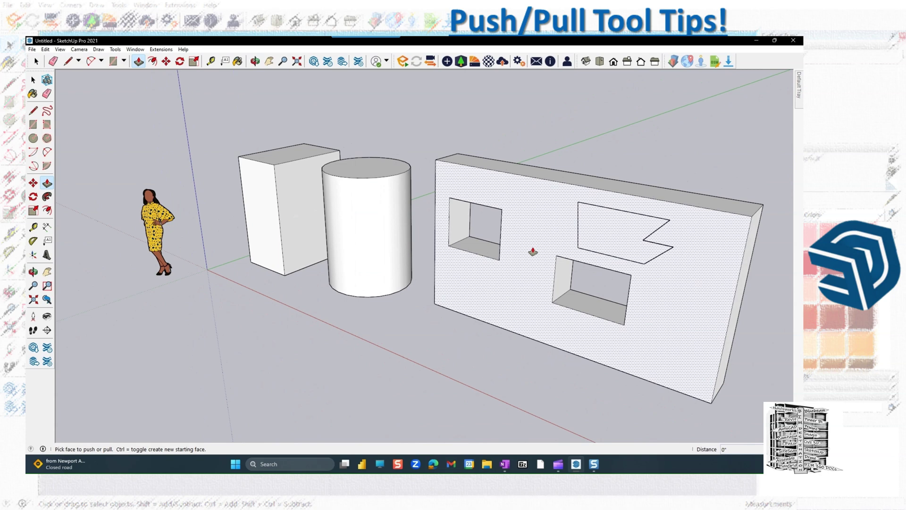
click(532, 248)
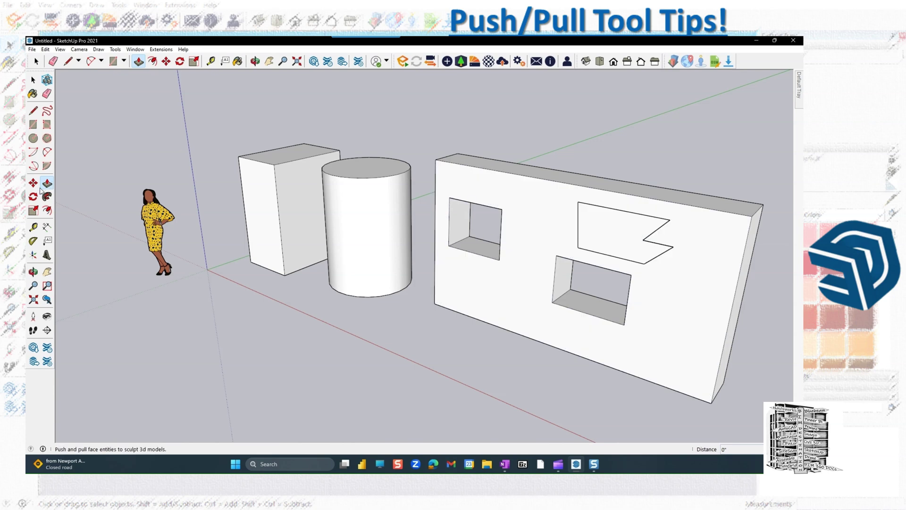
Draw a small closed four-sided shape with lines below the upper-left opening.
click(33, 111)
click(457, 274)
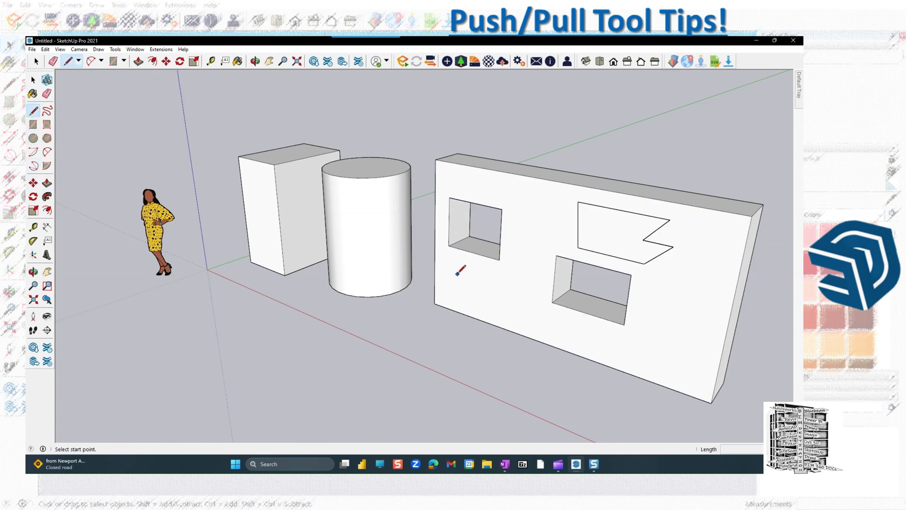
click(489, 283)
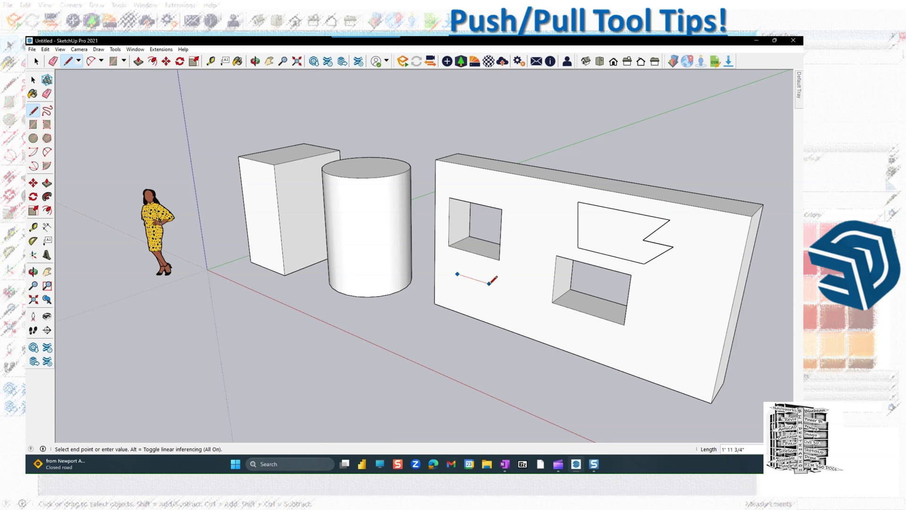
click(488, 308)
click(457, 274)
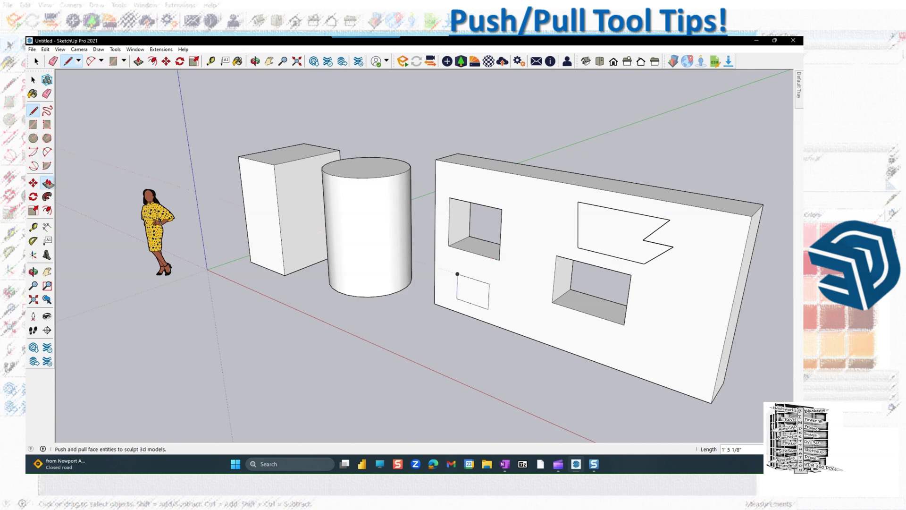
click(47, 183)
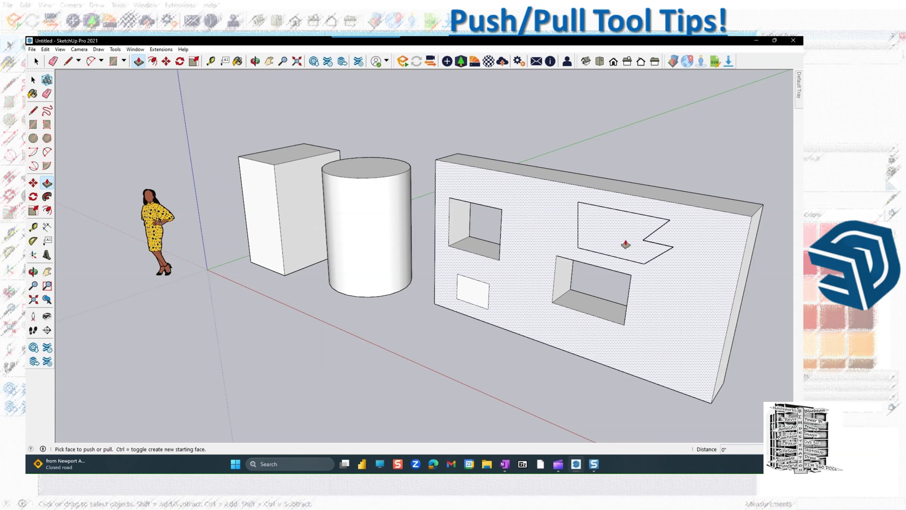
Push the small shape through the wall to form a third, smaller opening.
middle_click(577, 296)
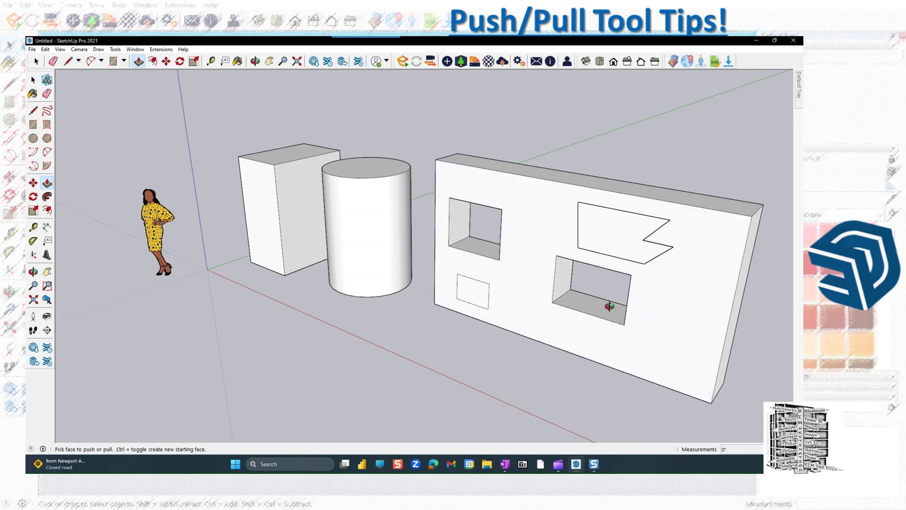
middle_click(610, 314)
middle_drag(479, 314, 491, 308)
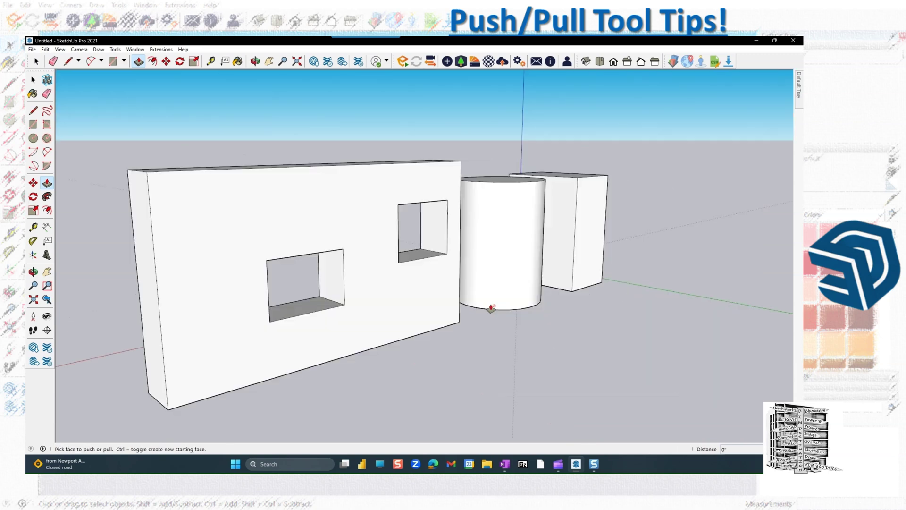
middle_drag(244, 340, 480, 330)
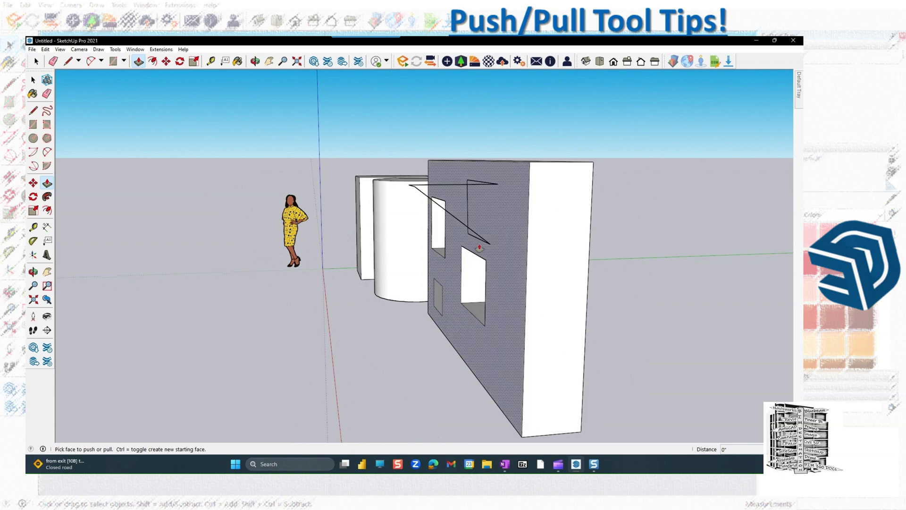
middle_drag(510, 245, 435, 300)
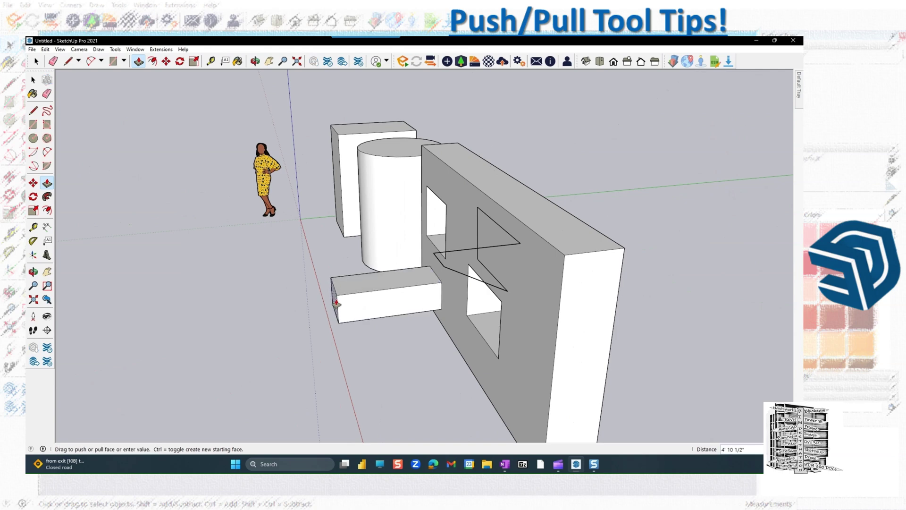
click(584, 299)
middle_drag(561, 293, 407, 284)
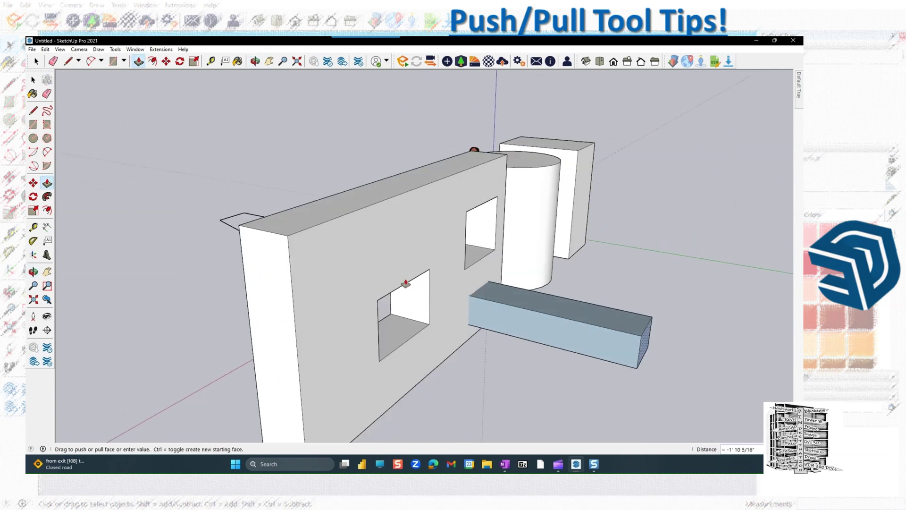
click(430, 243)
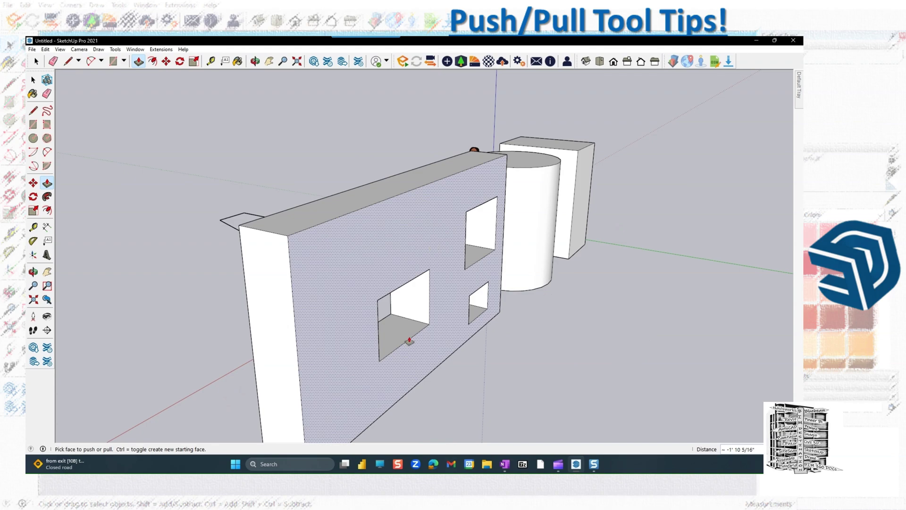
middle_drag(253, 319, 593, 304)
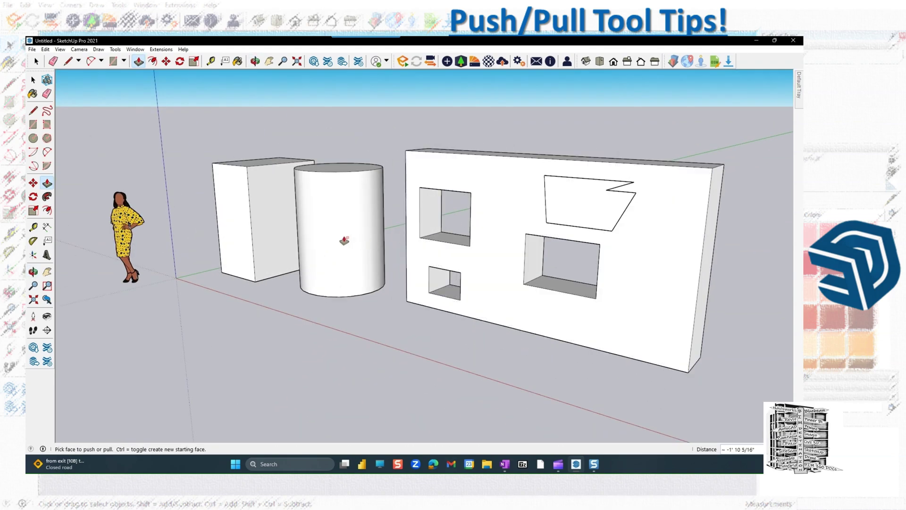
middle_drag(344, 241, 347, 277)
scroll(340, 276, down, 2)
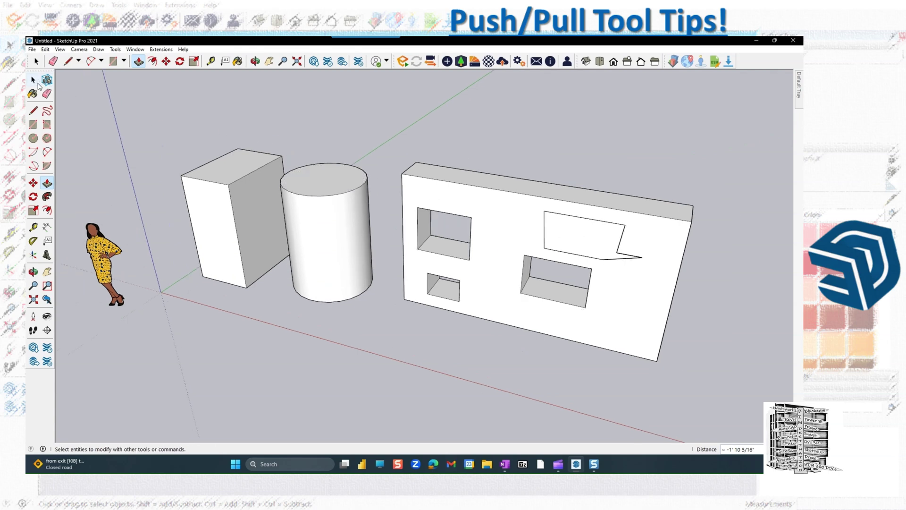
Draw two rectangles side by side on the ground in front of the wall.
click(36, 126)
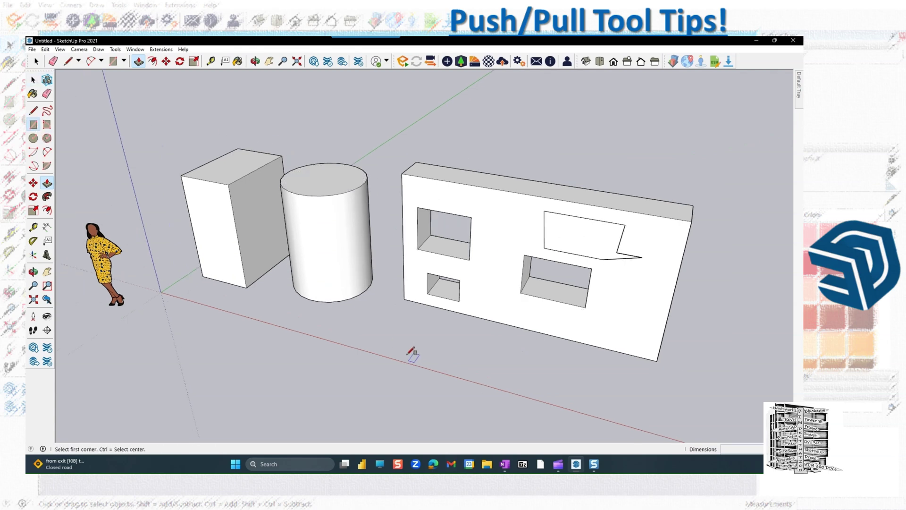
click(376, 328)
click(402, 352)
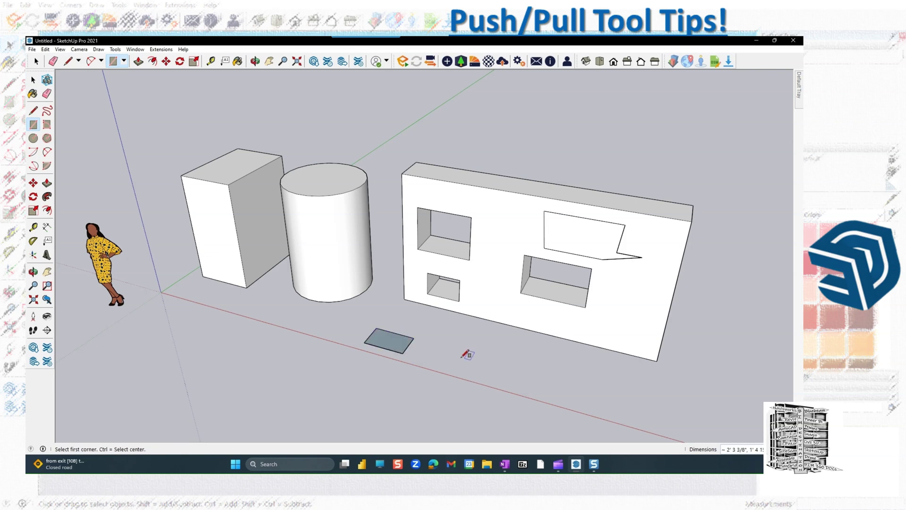
click(447, 354)
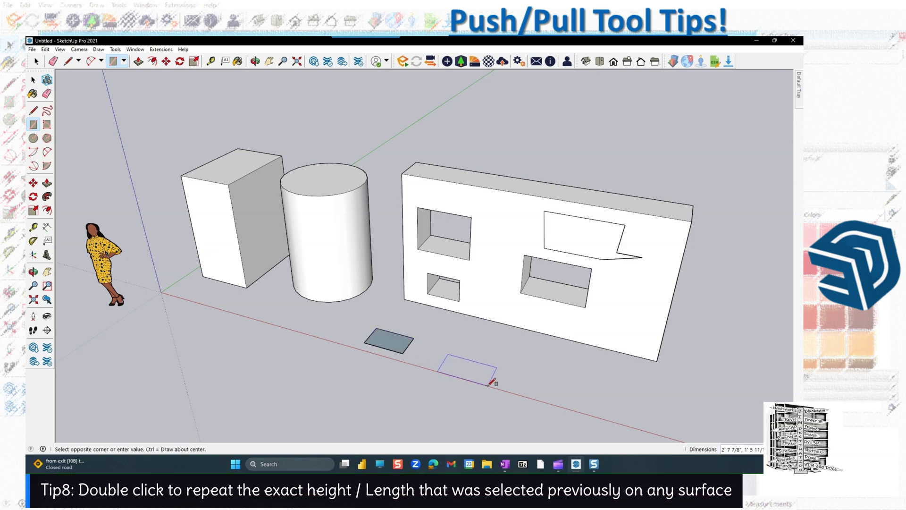
click(489, 385)
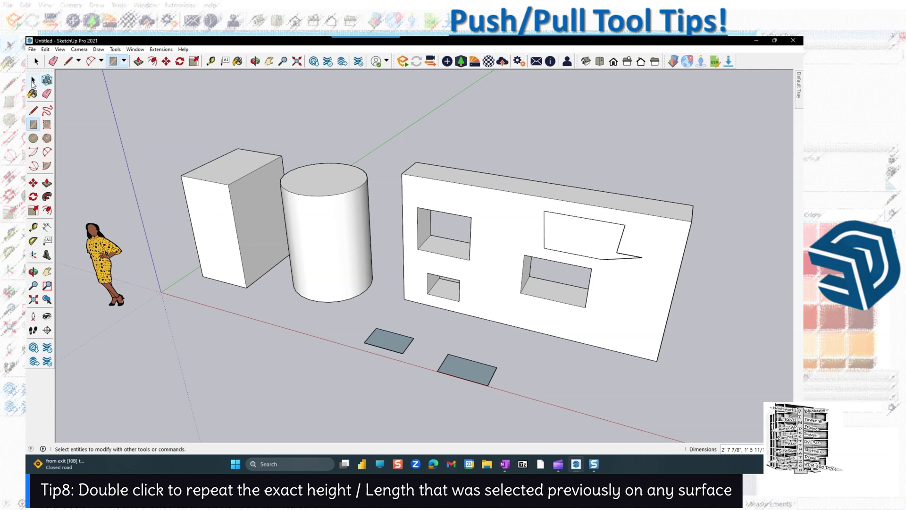
Push/pull the first rectangle up into a 4' tall box.
click(47, 184)
click(393, 339)
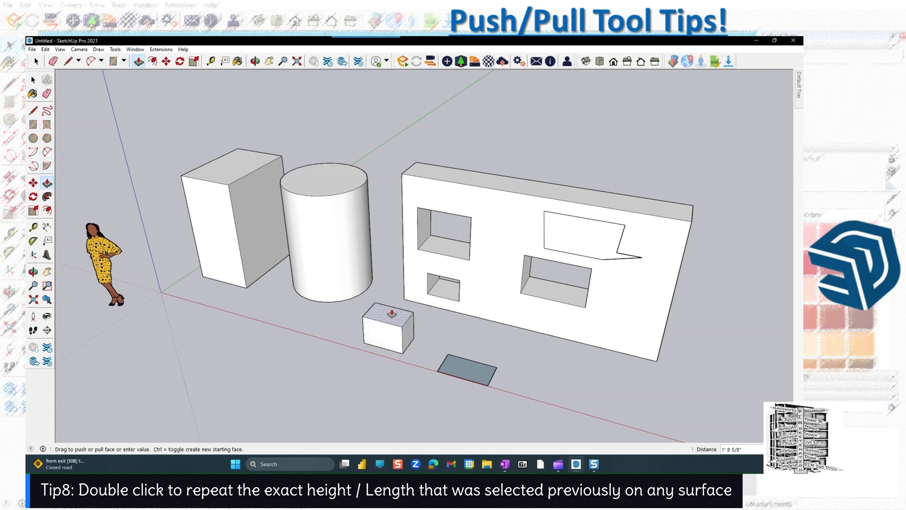
text(4)
Repeat the 4' height on the second rectangle and extend the first box forward.
double_click(392, 313)
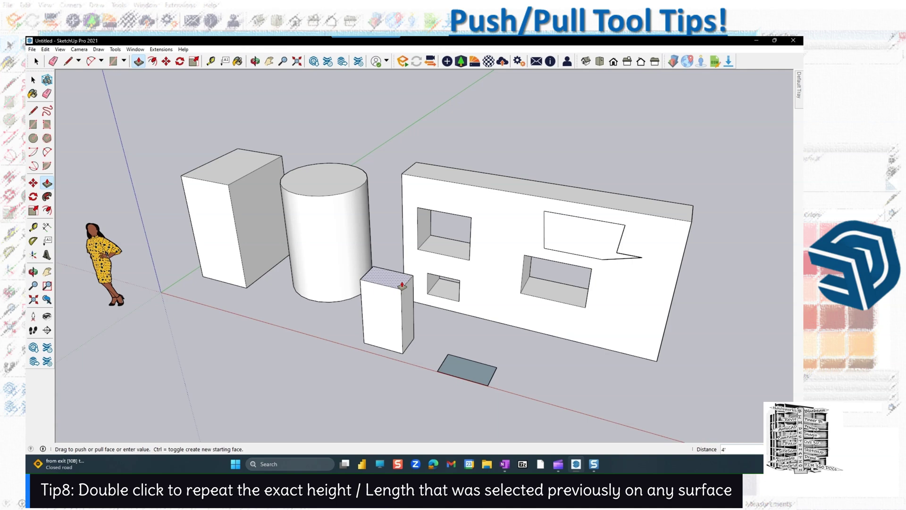
double_click(465, 368)
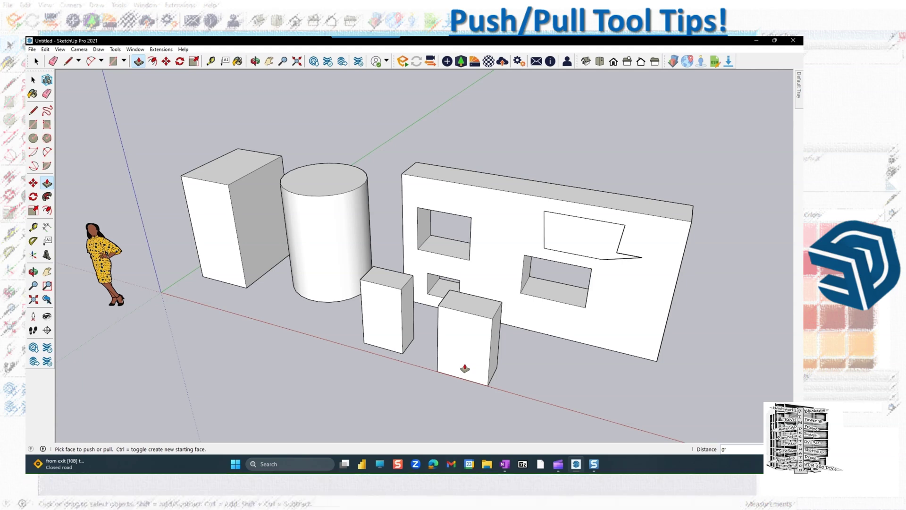
click(378, 319)
click(379, 312)
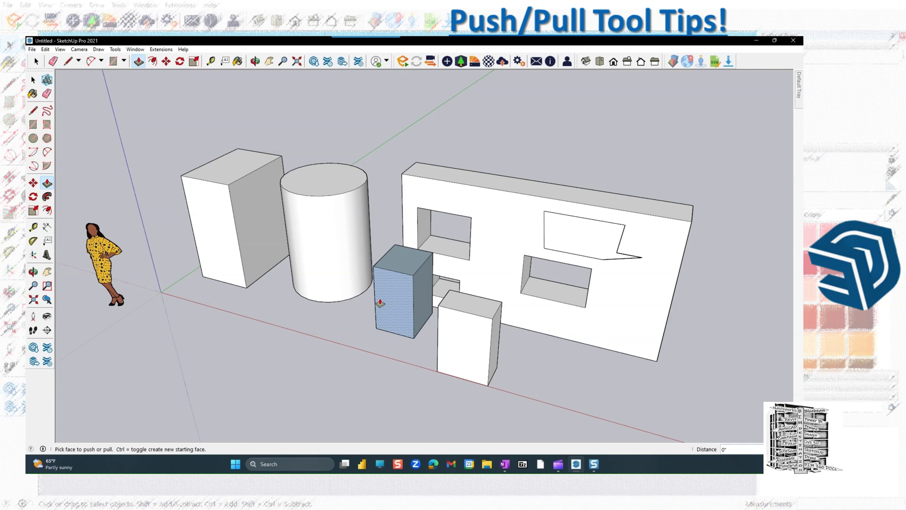
Raise the first box to wall height, flatten the second box, and enlarge the first into a tall, deep block.
click(404, 260)
click(405, 262)
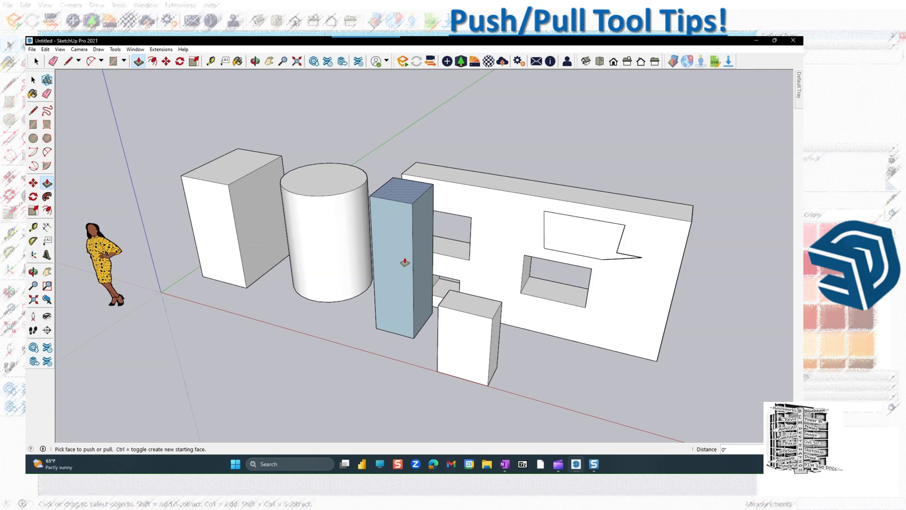
double_click(464, 306)
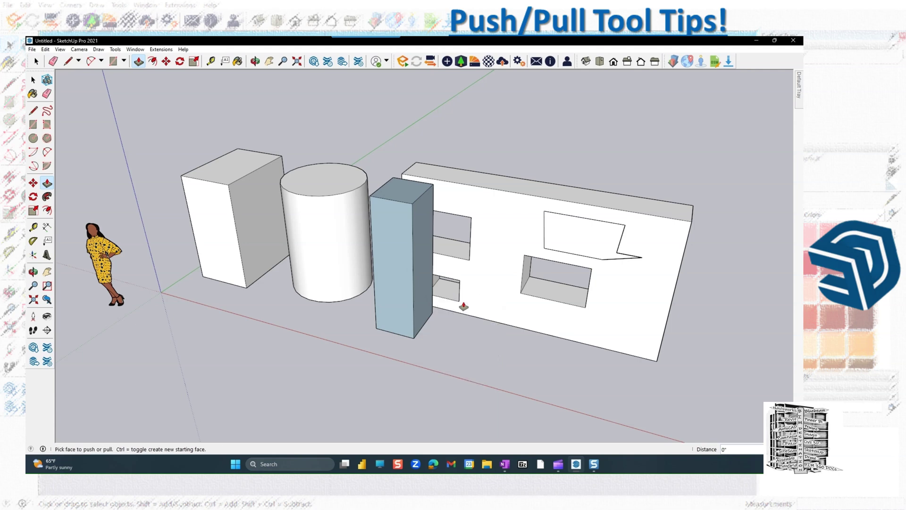
double_click(423, 292)
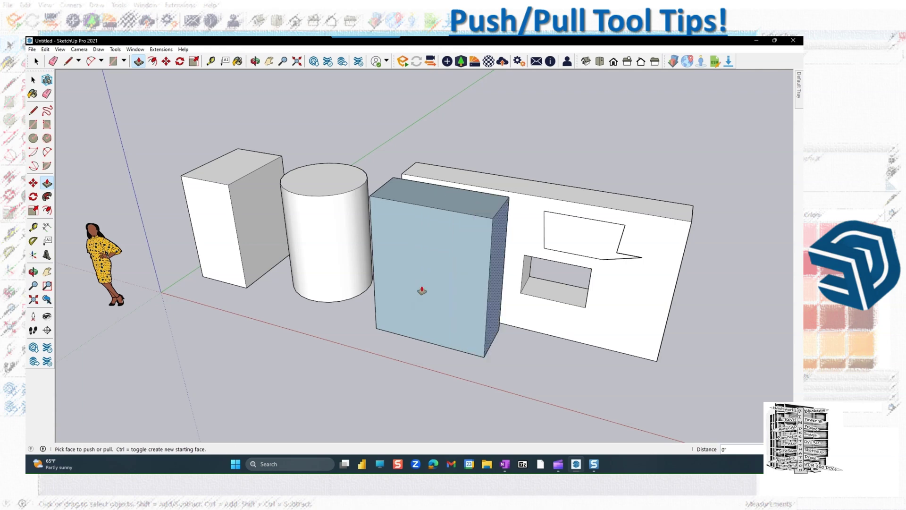
double_click(422, 290)
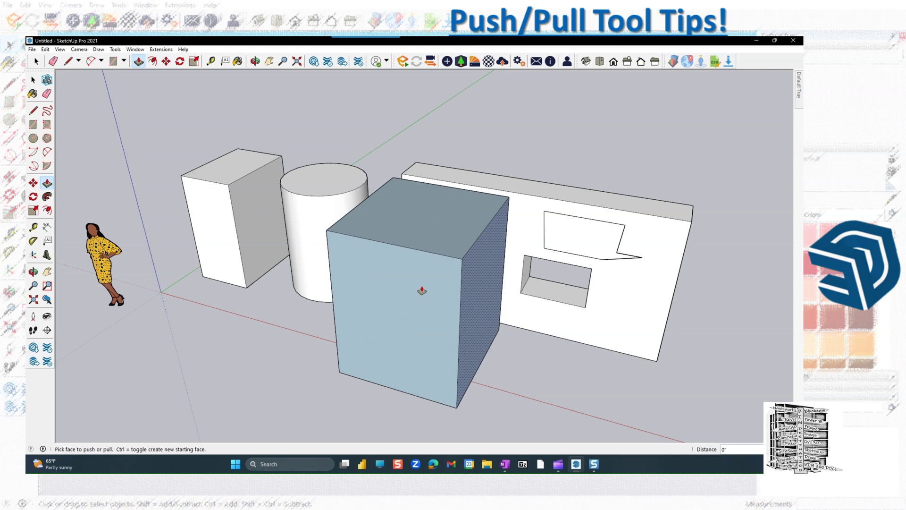
double_click(446, 241)
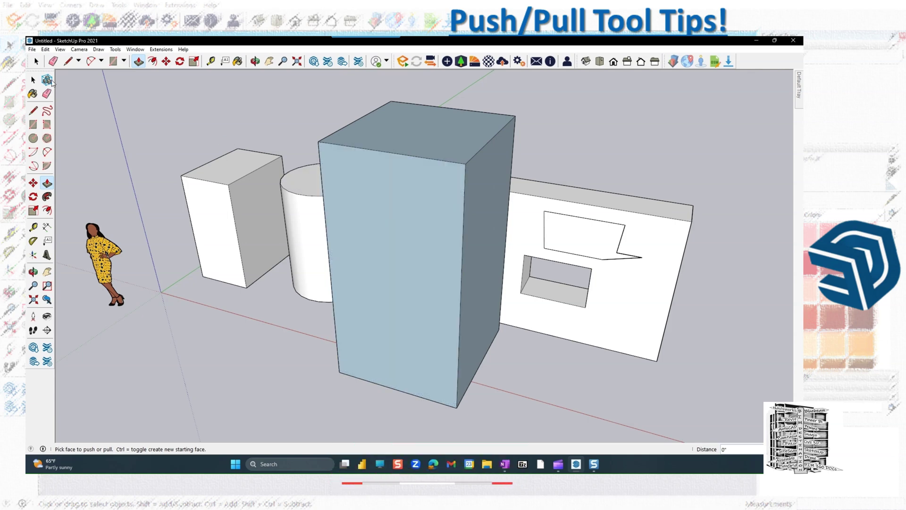
Ctrl-pull the leftmost box's top face up 3' 3 9/16" to stack a new section.
click(33, 79)
click(269, 231)
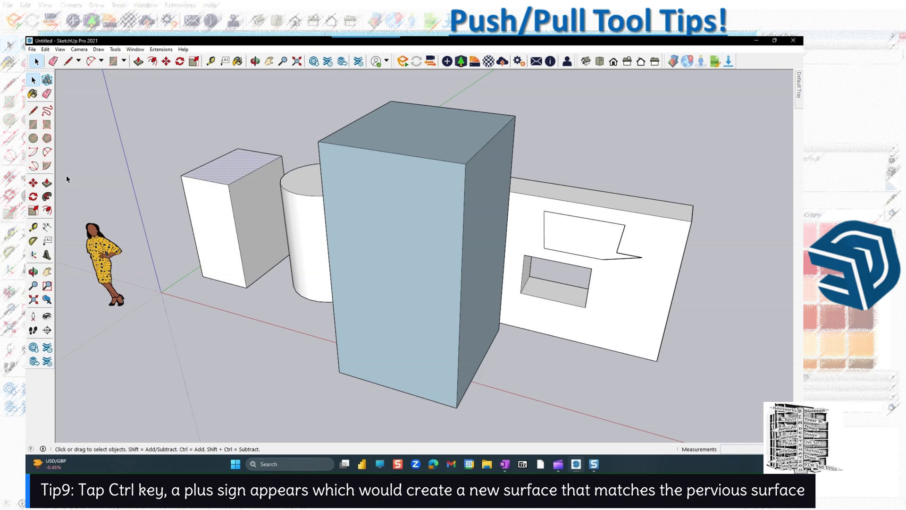
click(47, 183)
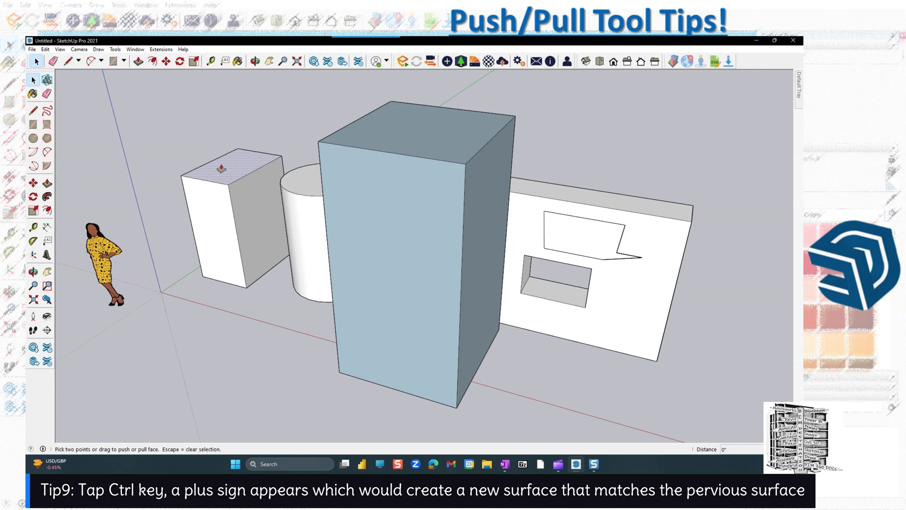
key(ctrl)
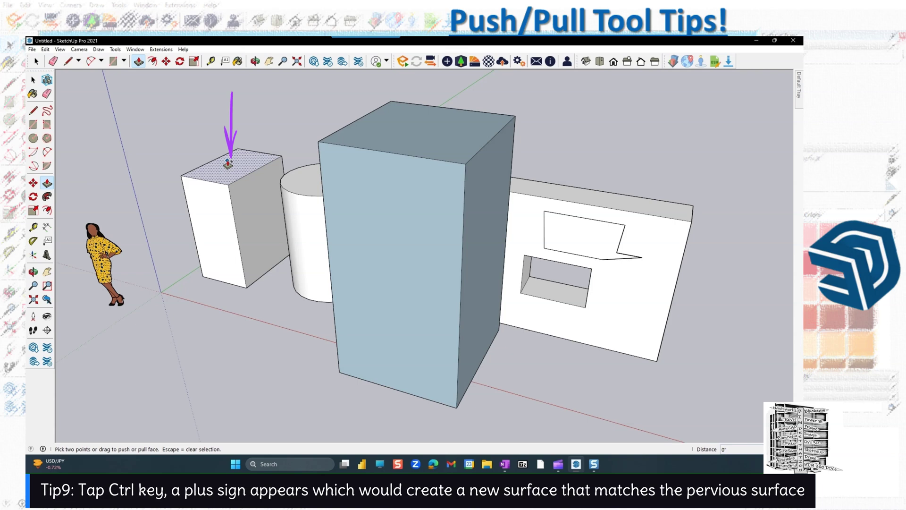
click(228, 163)
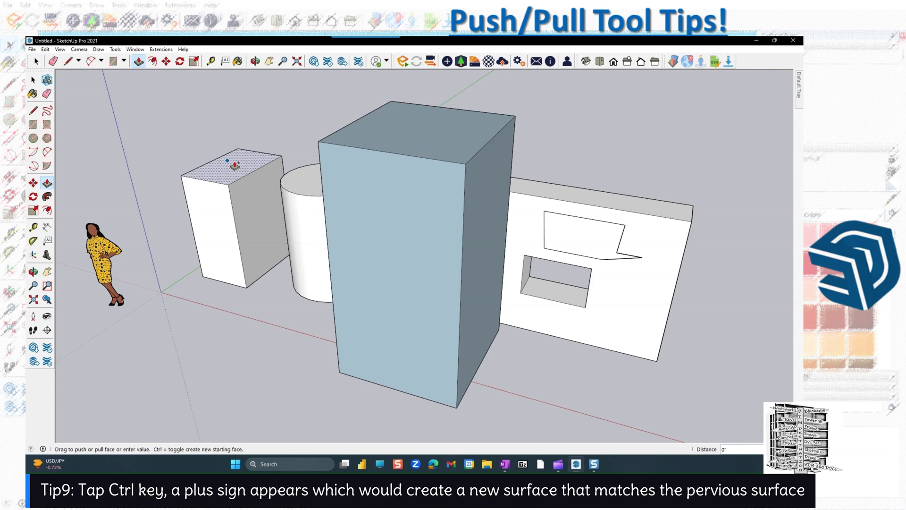
click(224, 119)
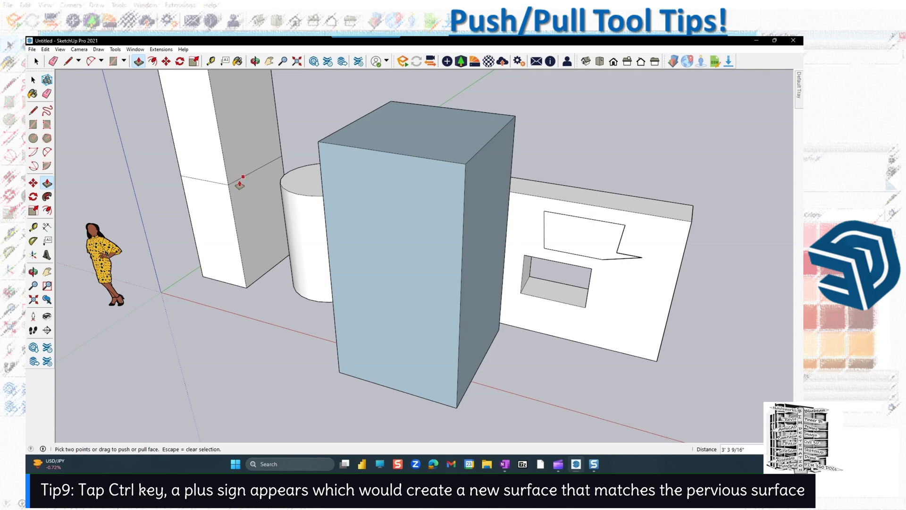
scroll(229, 189, down, 3)
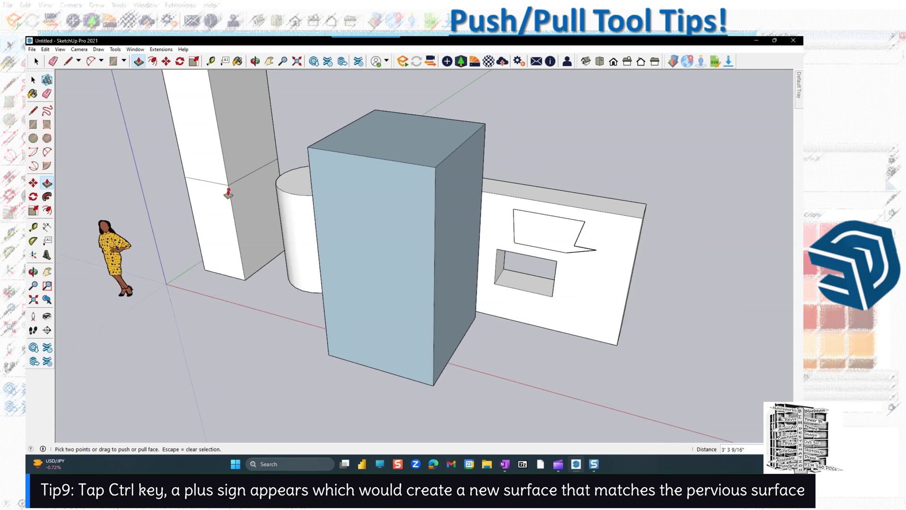
scroll(231, 183, down, 3)
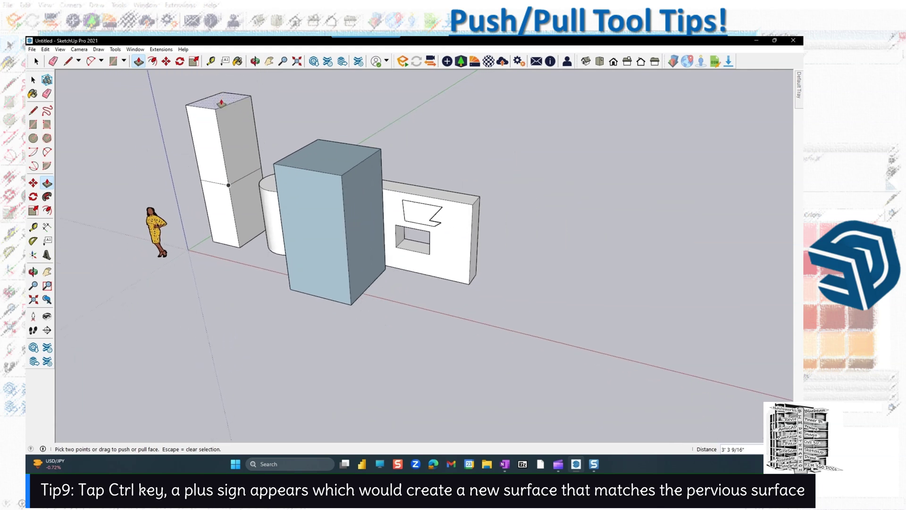
Delete the stacked column's front faces and orbit to view the hollow two-compartment shelf.
key(space)
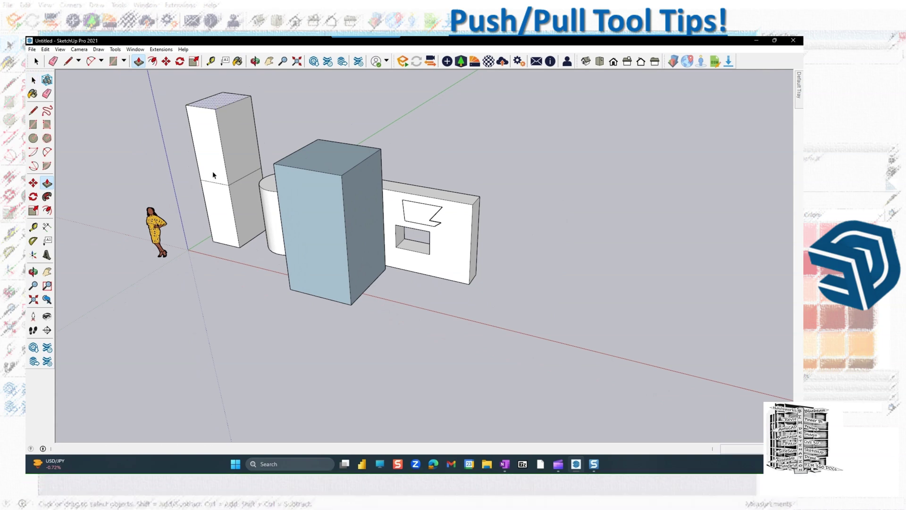
key(space)
key(ctrl+z)
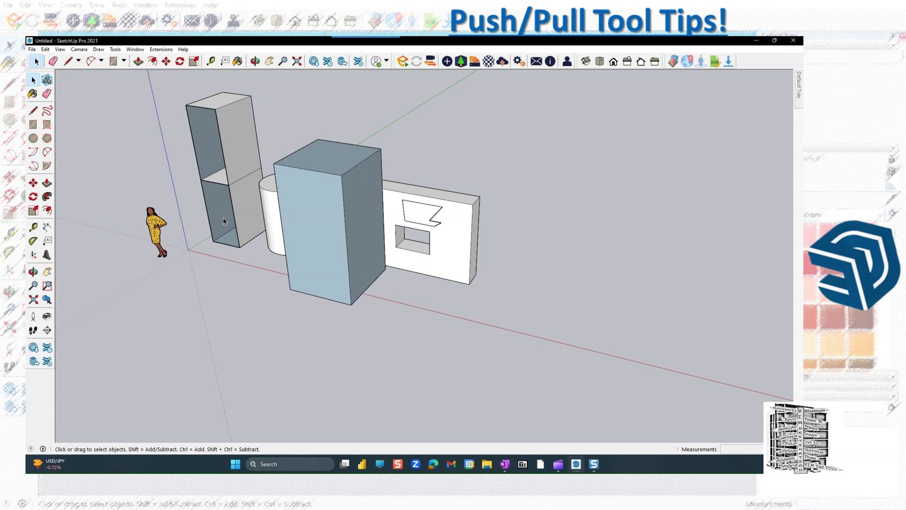
key(o)
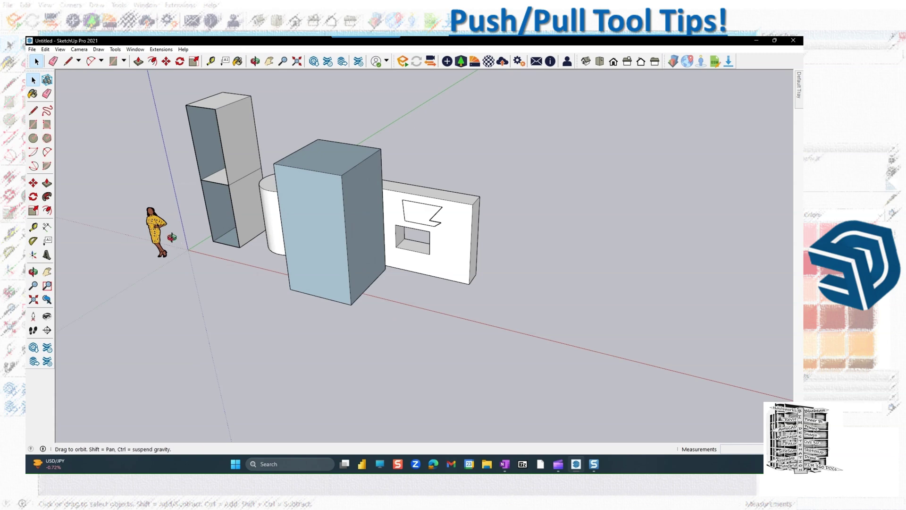
drag(287, 249, 283, 246)
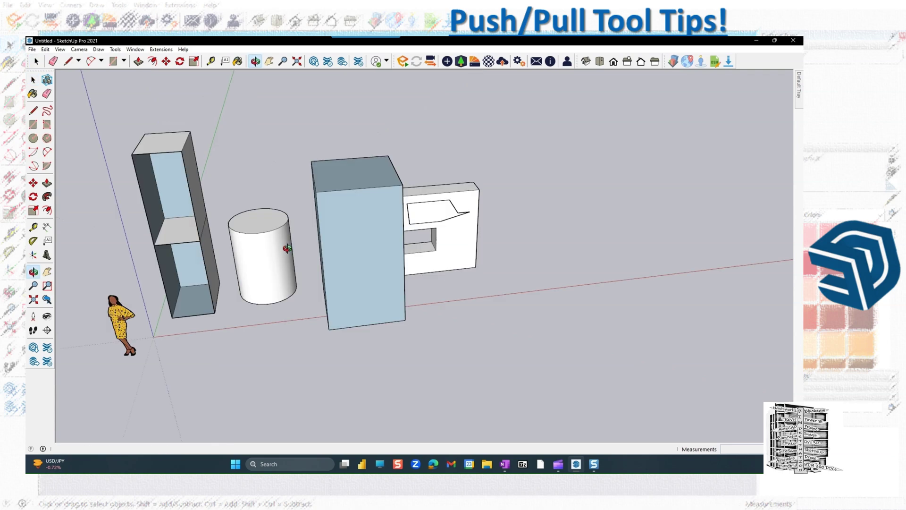
key(space)
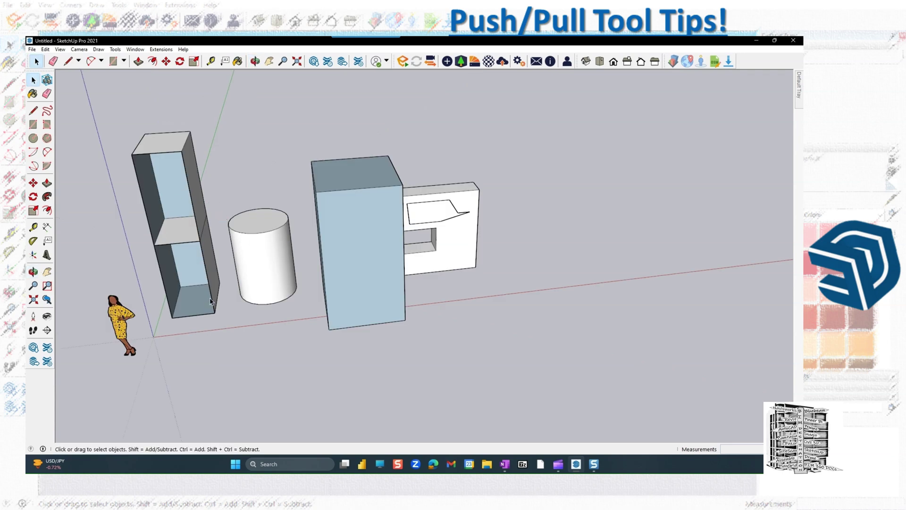